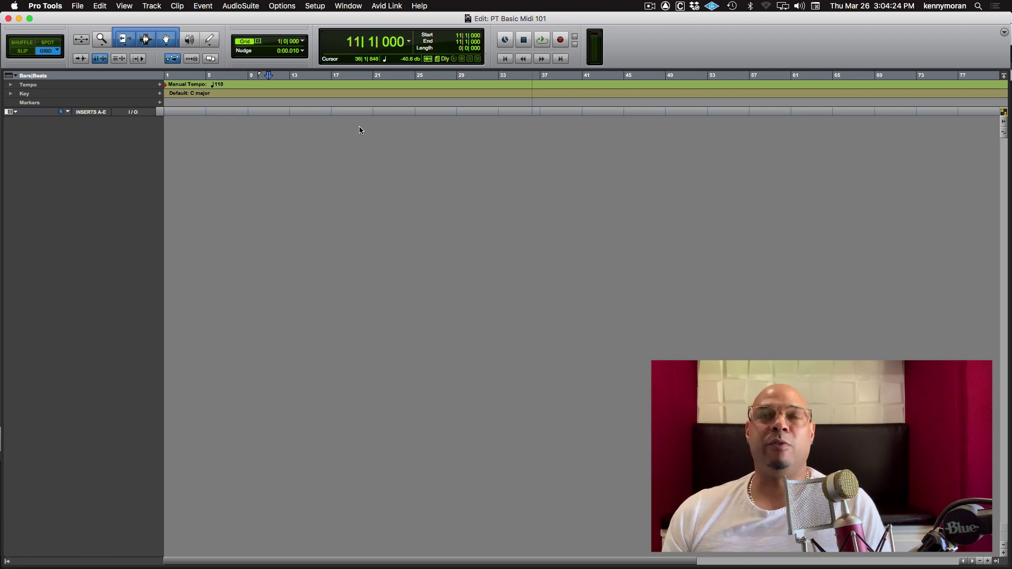
Create a click track in the session and play it back briefly to hear the metronome
click(48, 4)
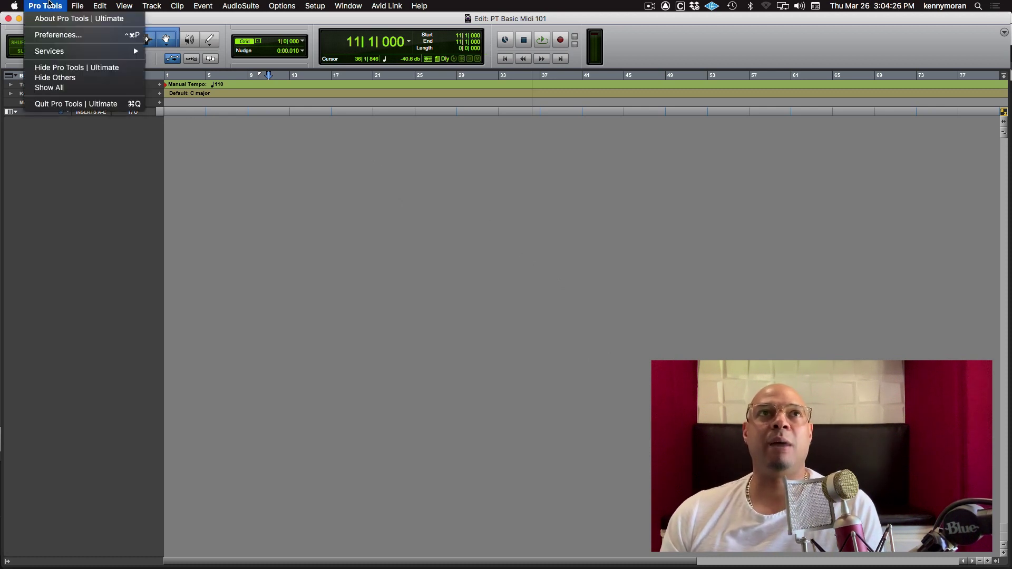
mouse_move(80, 4)
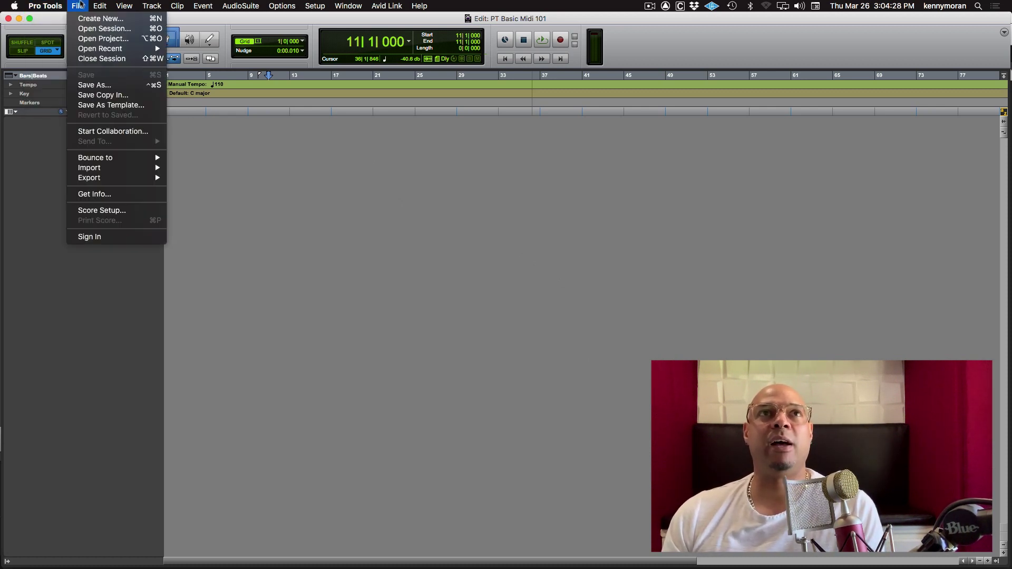
mouse_move(152, 11)
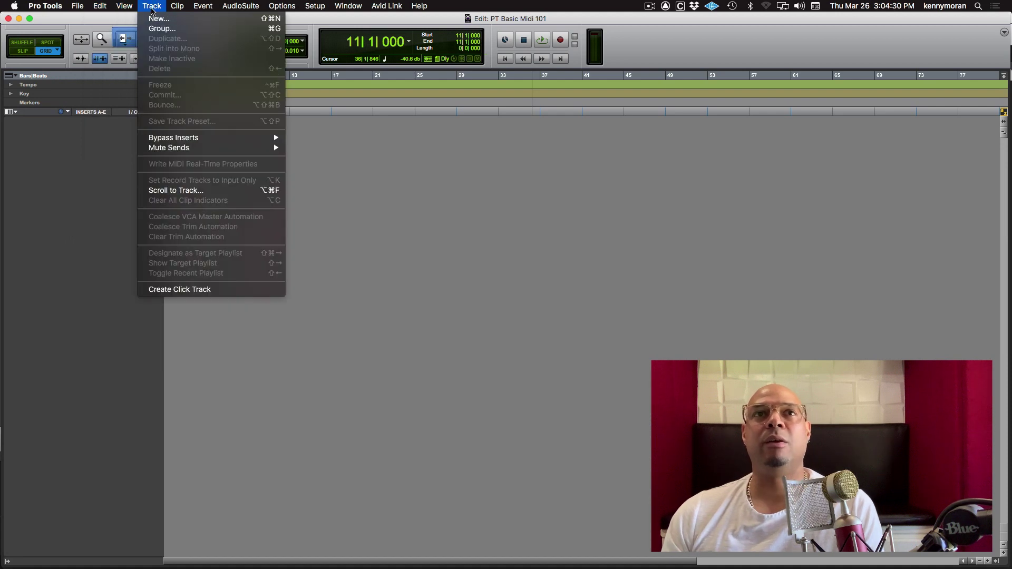
click(198, 290)
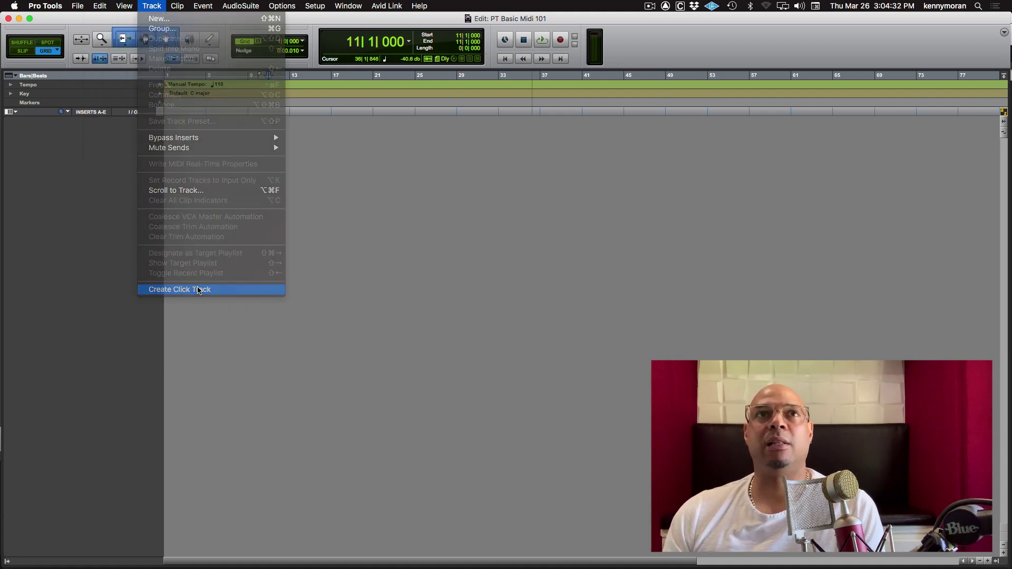
key(space)
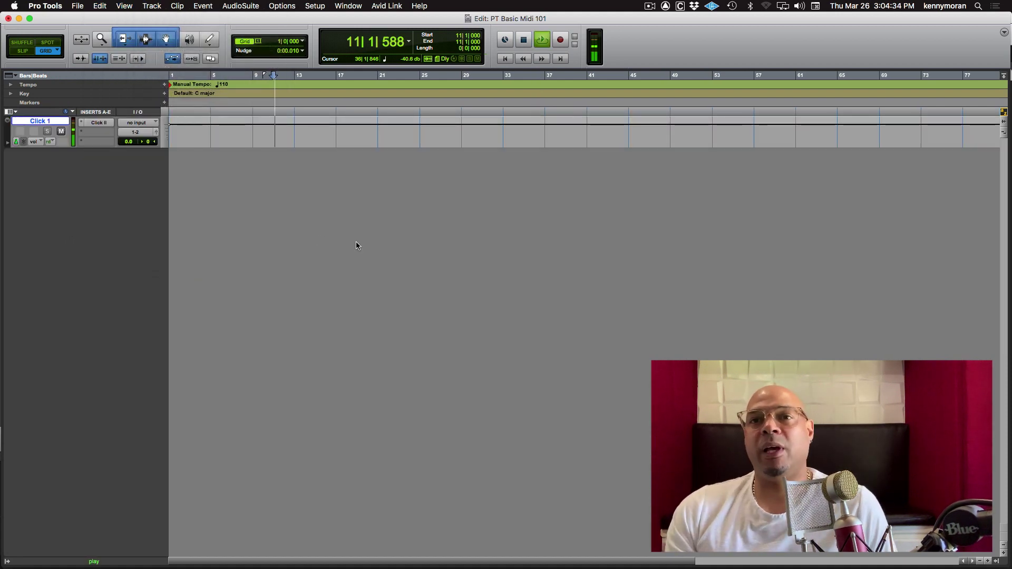
key(space)
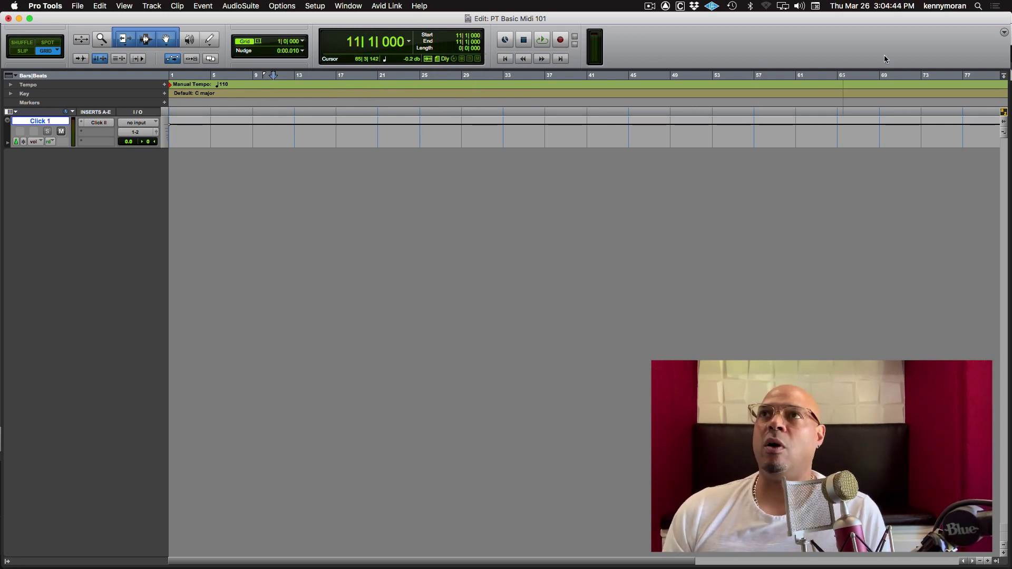
Show the MIDI Controls, Zoom Controls and Expanded Transport in the Edit window toolbar
click(1004, 33)
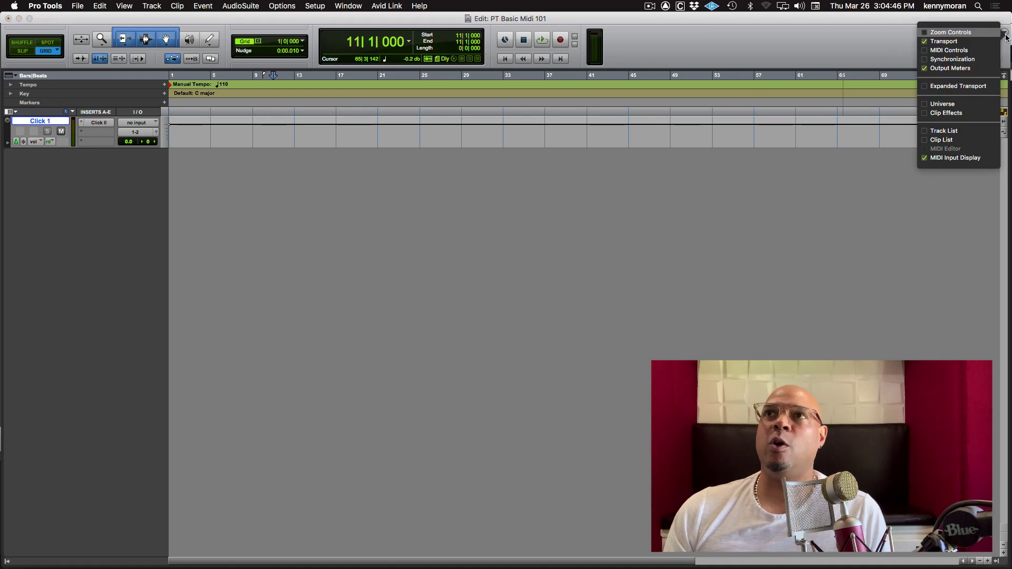
click(966, 51)
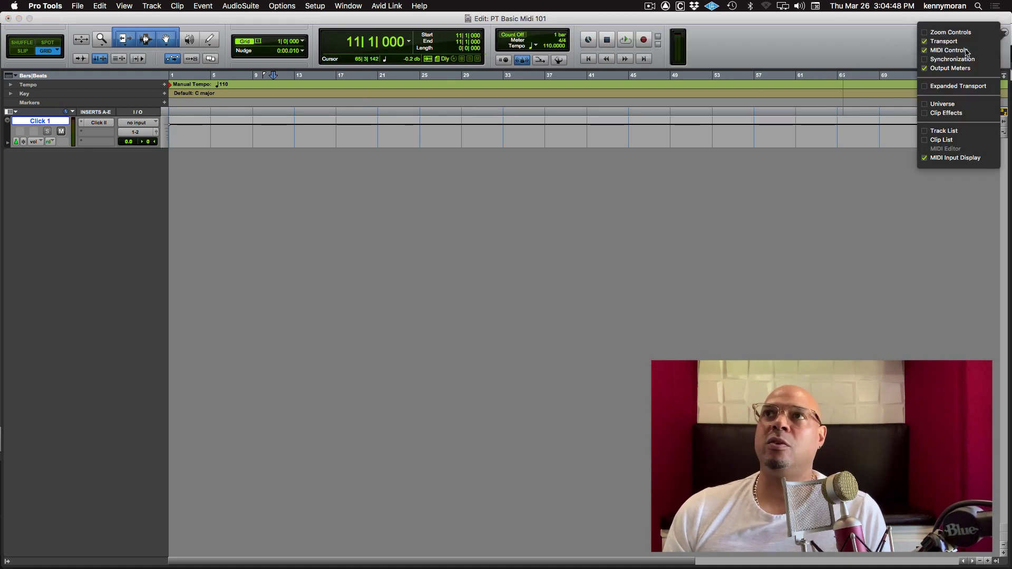
click(967, 33)
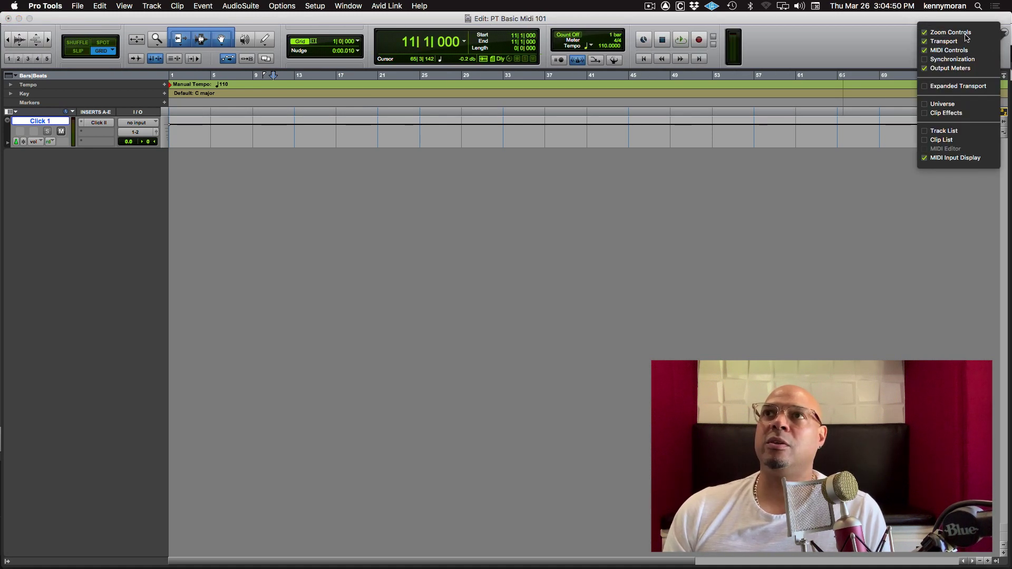
click(958, 87)
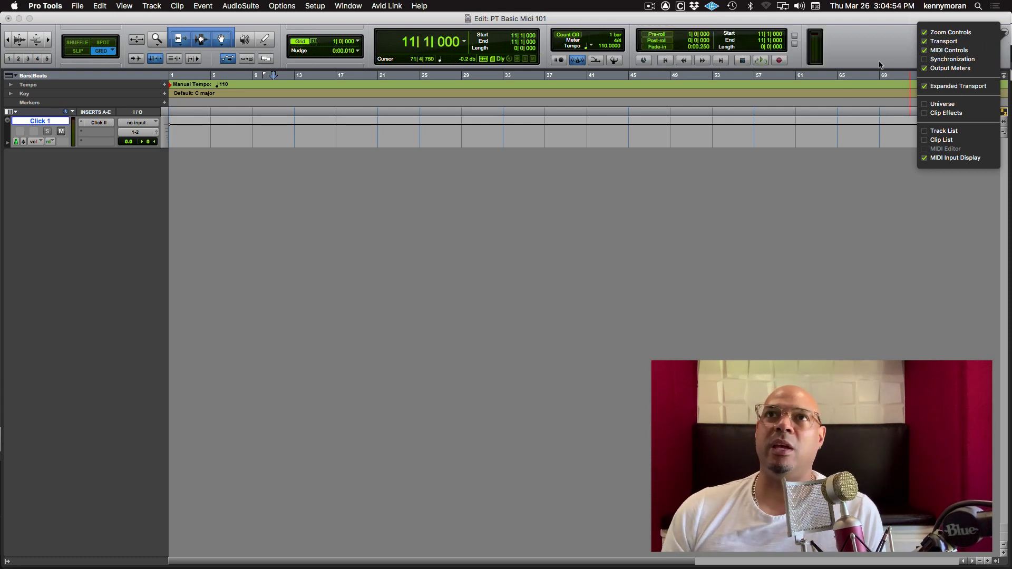
click(874, 55)
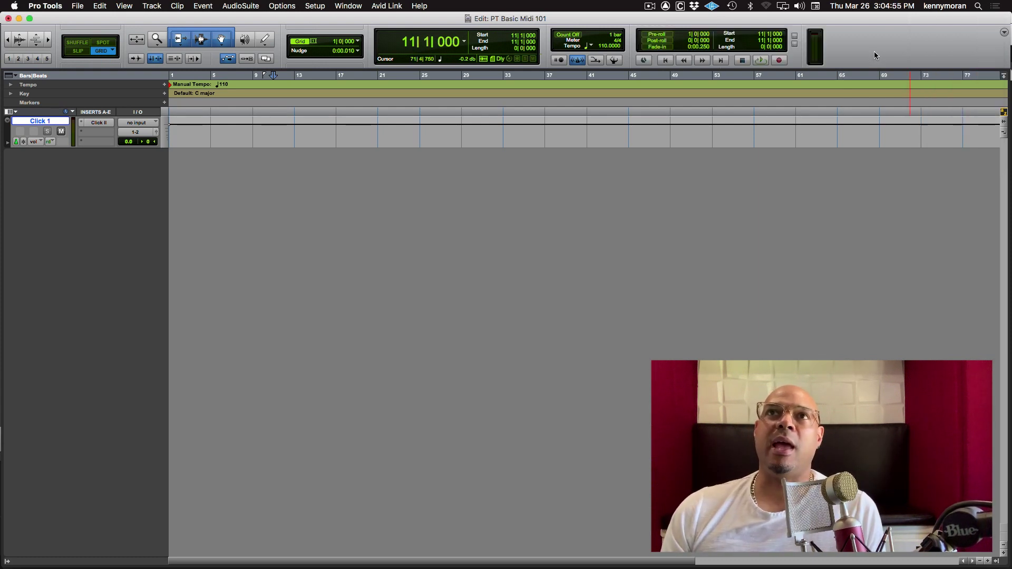
Check the Click/Countoff Options without changing them, and toggle the metronome off and back on
double_click(578, 61)
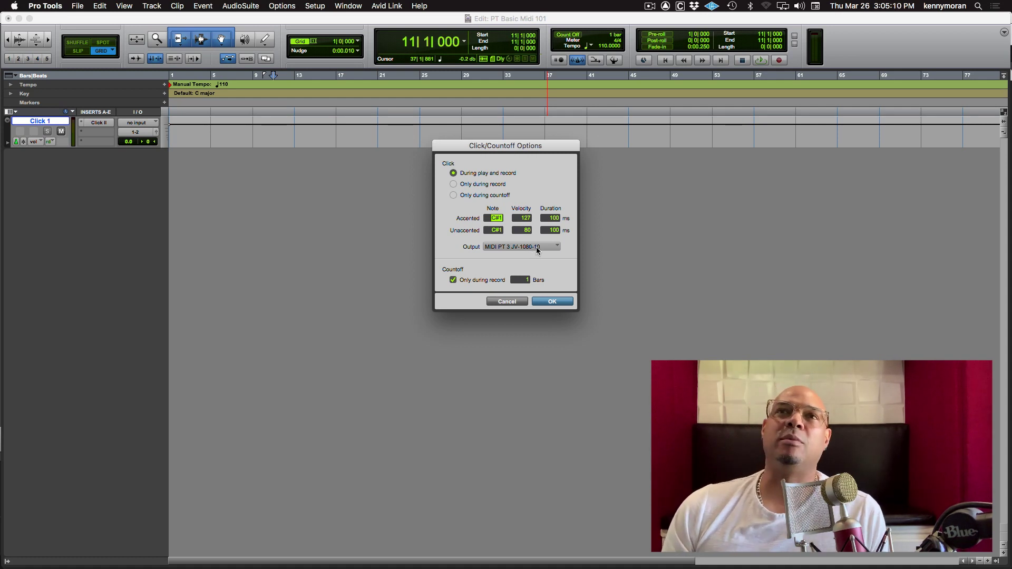
click(517, 298)
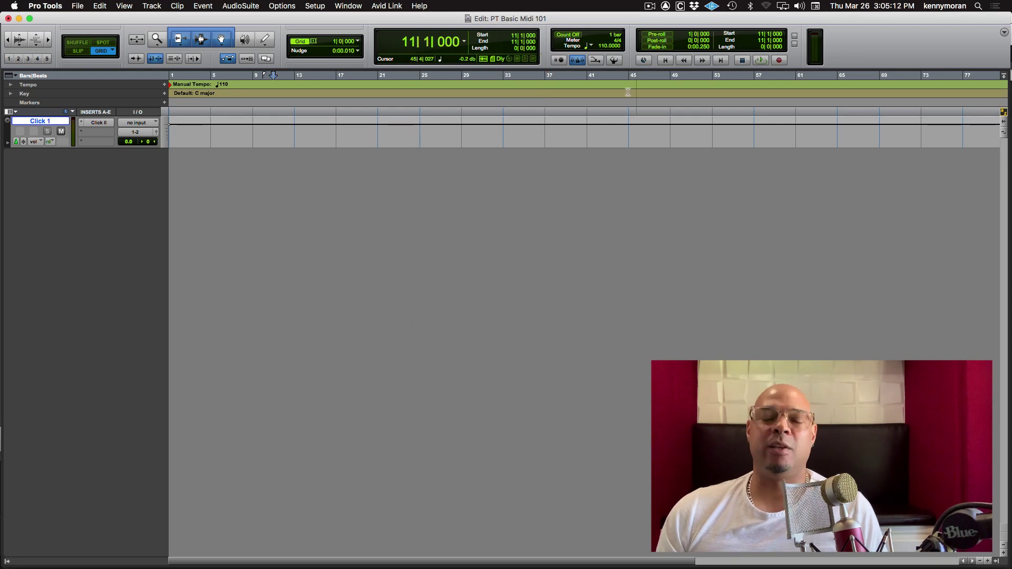
click(576, 61)
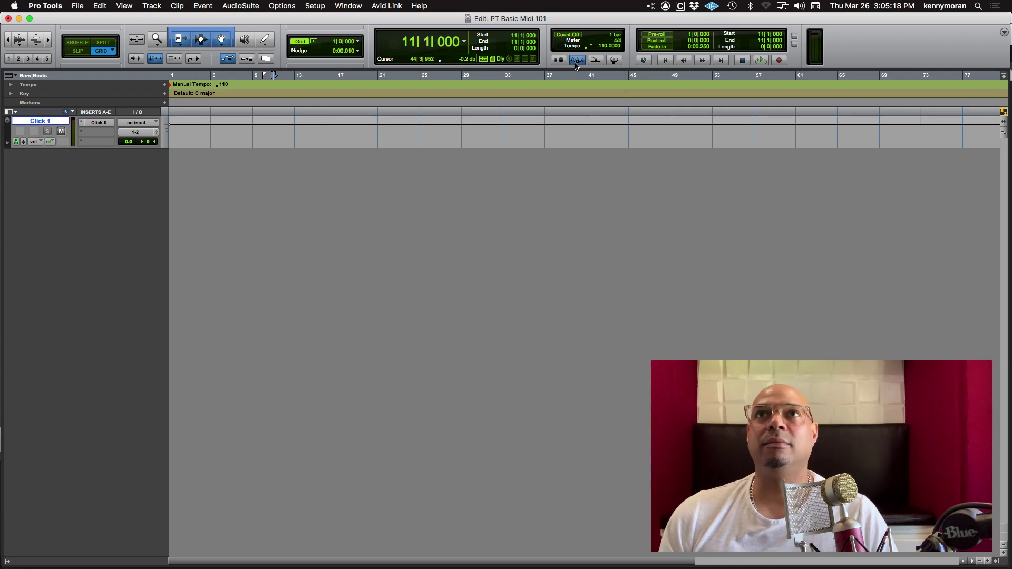
click(575, 65)
key(KP_7)
key(KP_7)
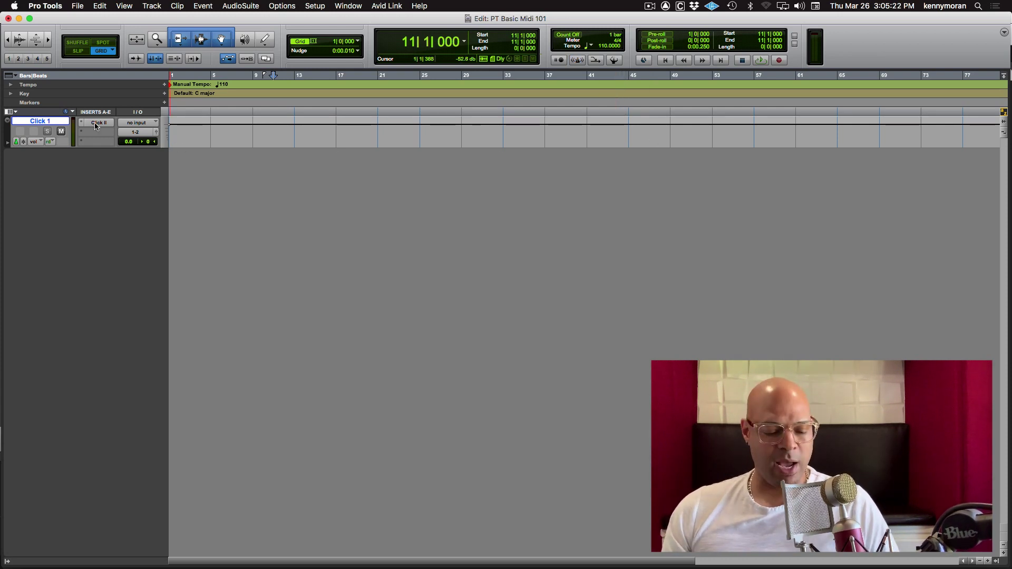
key(KP_7)
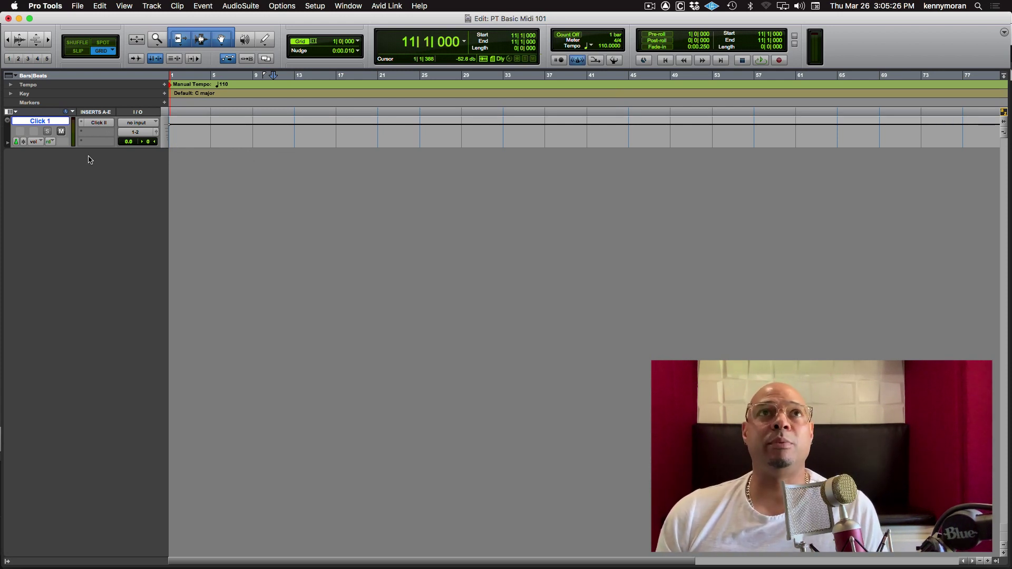
Create one new stereo instrument track below the click track
click(147, 6)
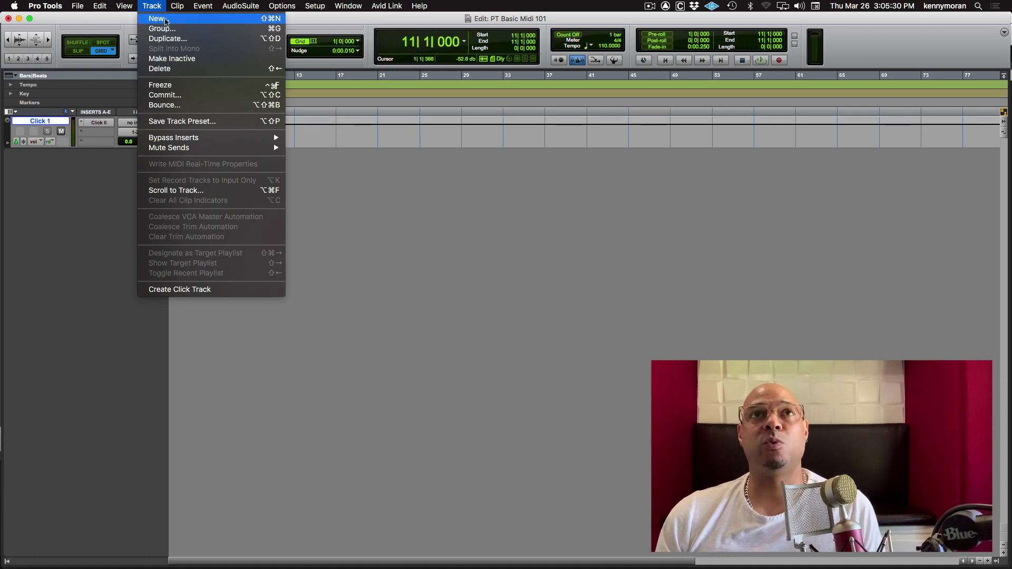
click(164, 19)
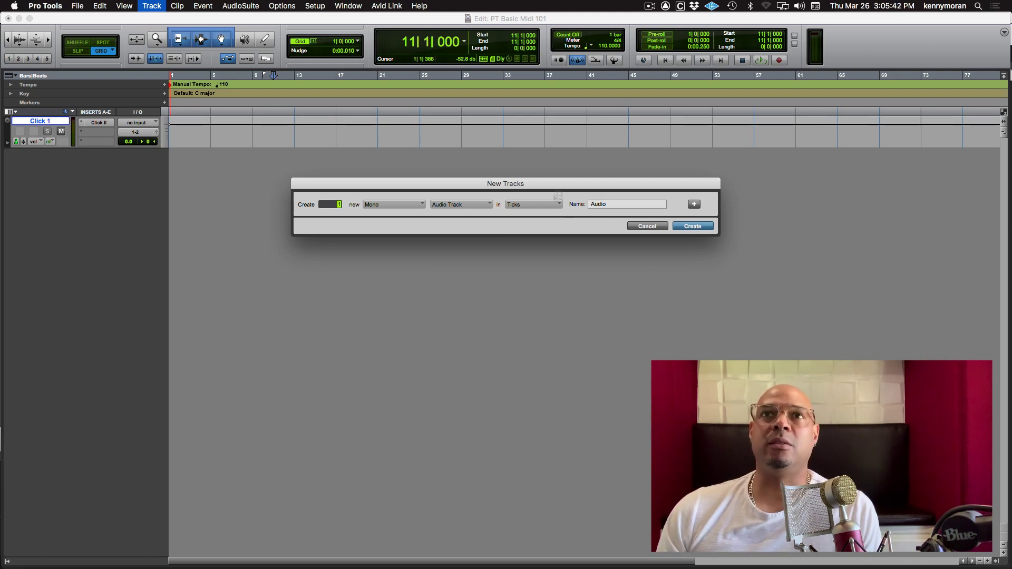
click(485, 207)
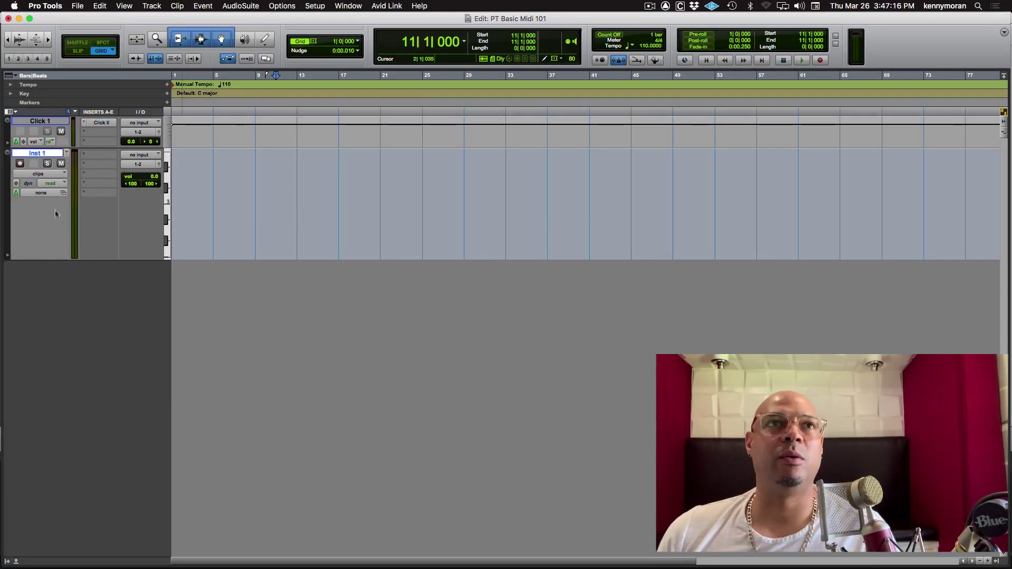
Increase the height of the Inst 1 track and record-enable it
drag(54, 259, 50, 390)
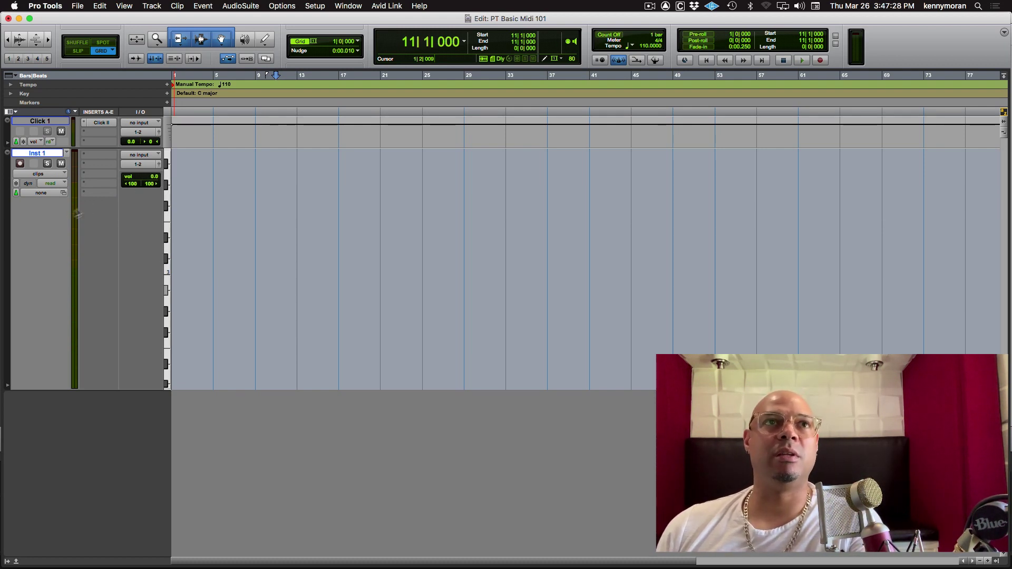
click(19, 164)
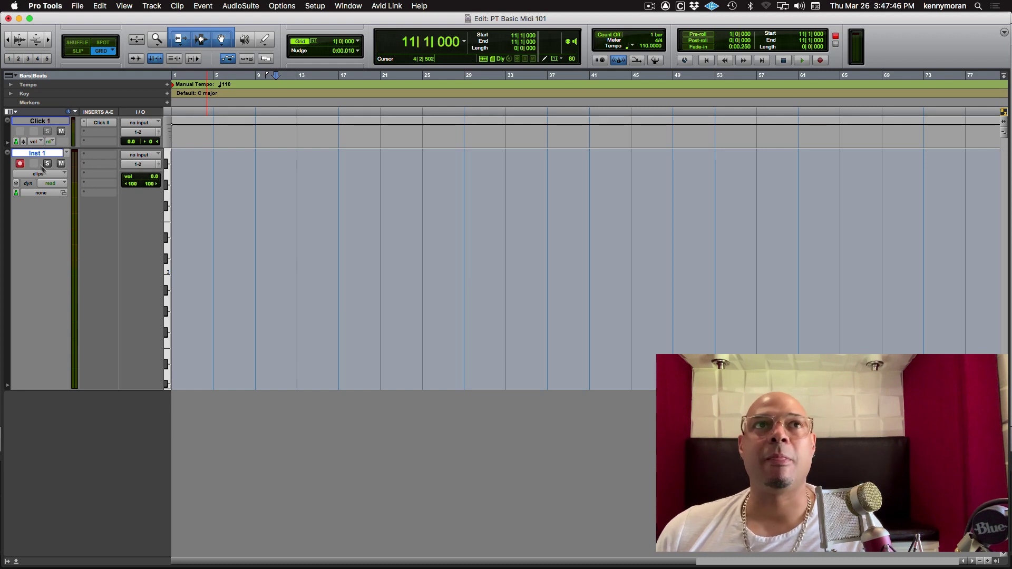
Create one new MIDI track in ticks and increase its track height
click(150, 7)
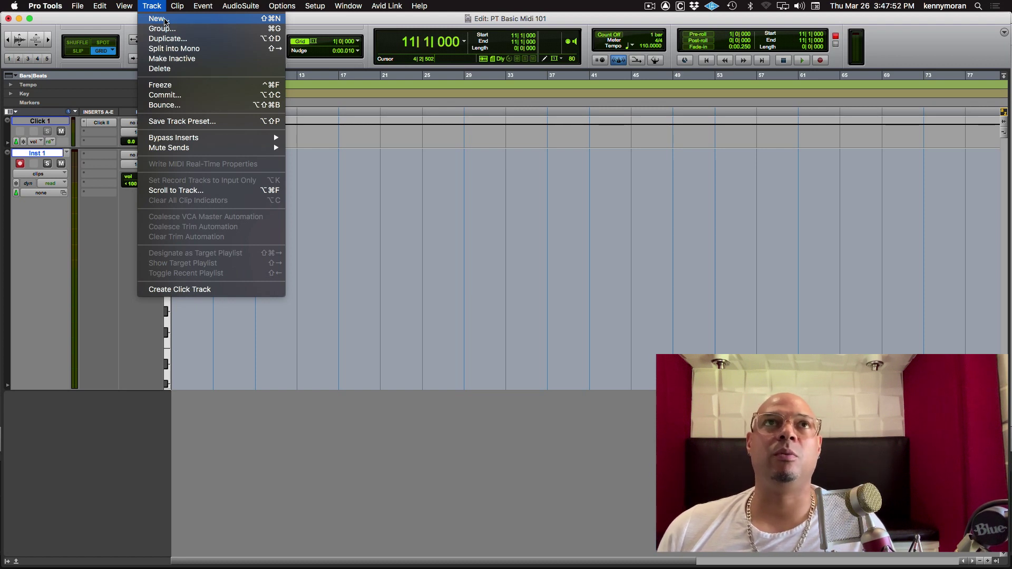
click(164, 21)
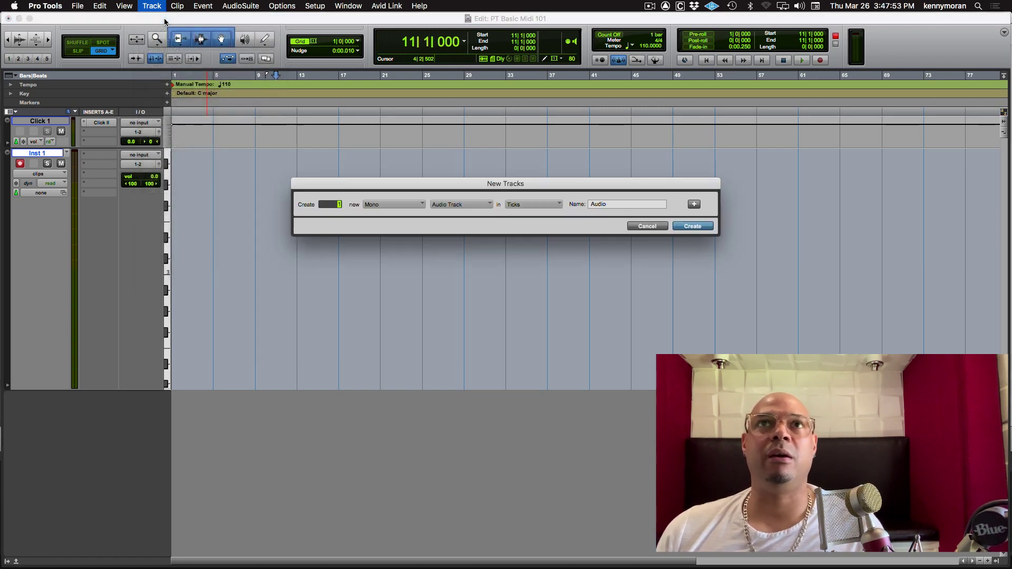
click(454, 210)
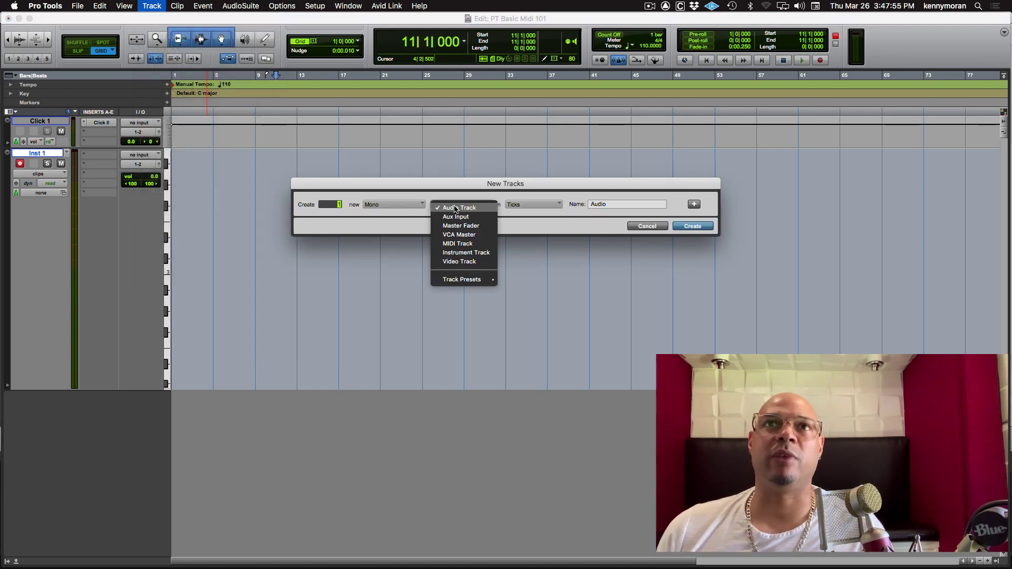
click(477, 244)
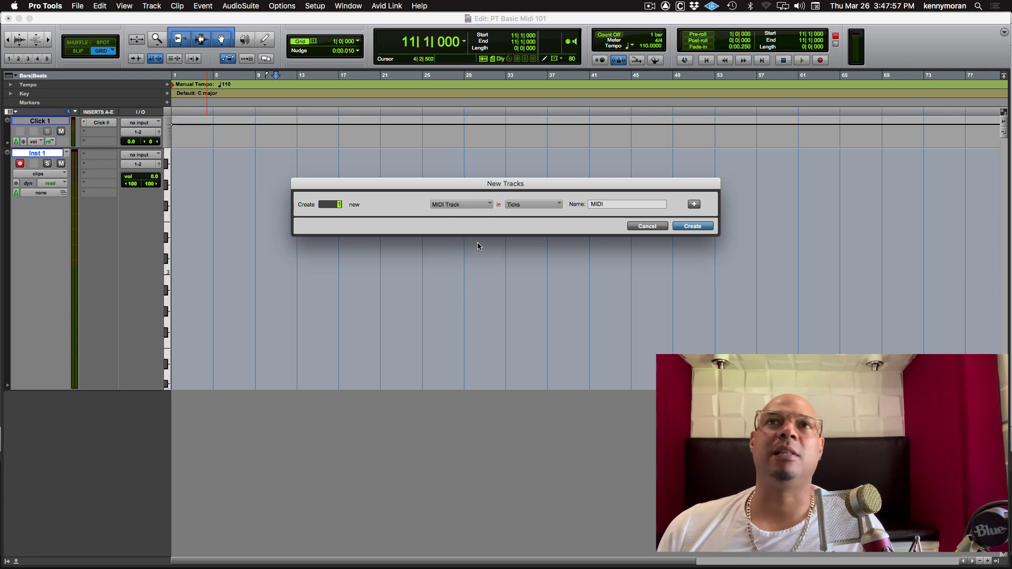
click(693, 227)
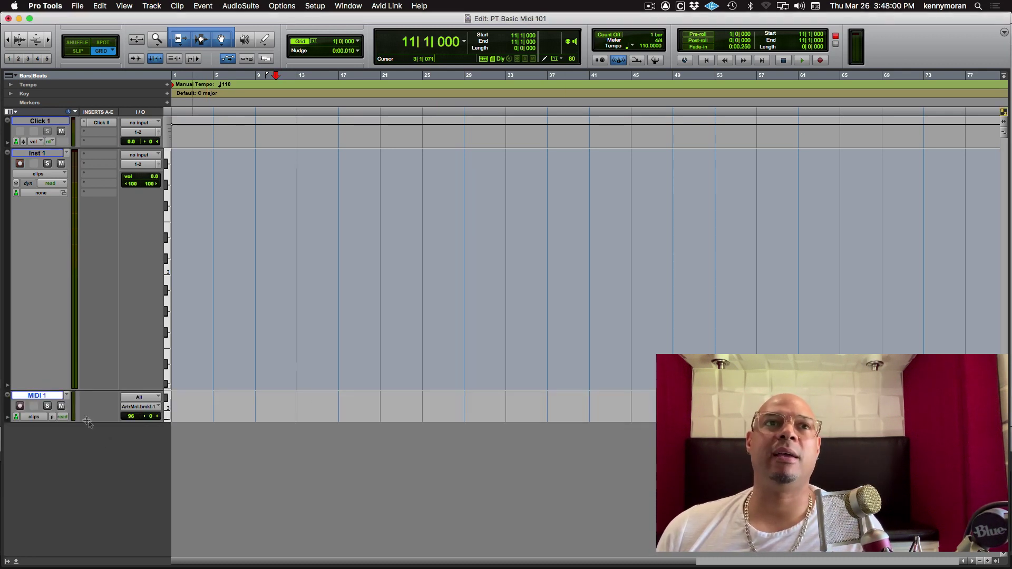
drag(88, 422, 74, 480)
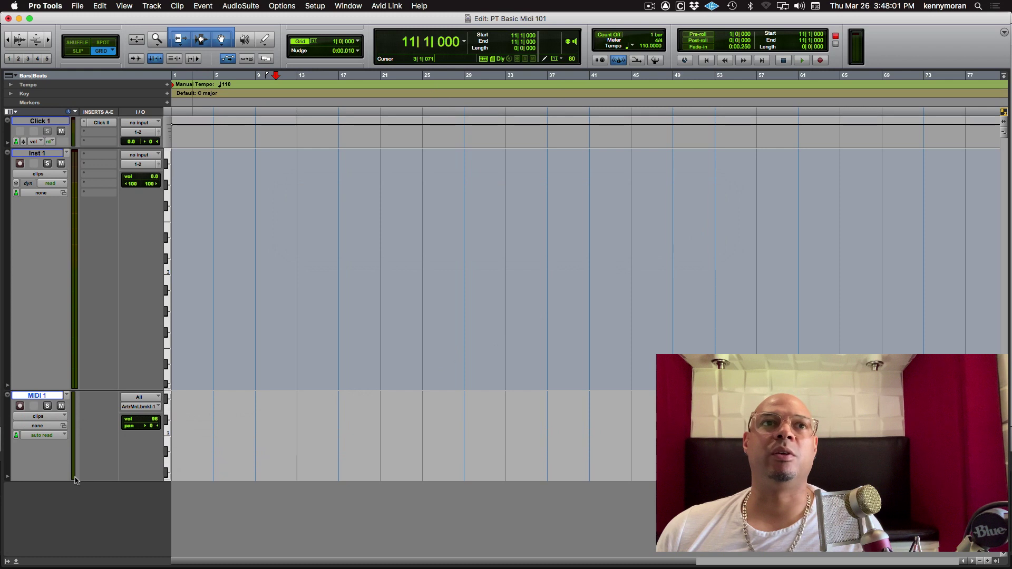
Record-enable the MIDI 1 track and move it above the Inst 1 track
click(19, 407)
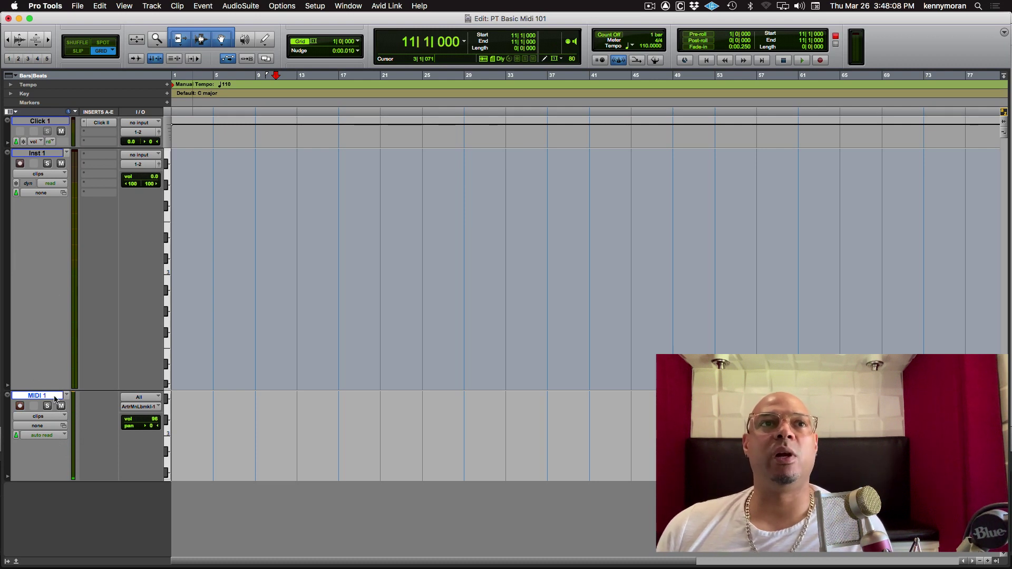
drag(55, 399, 45, 155)
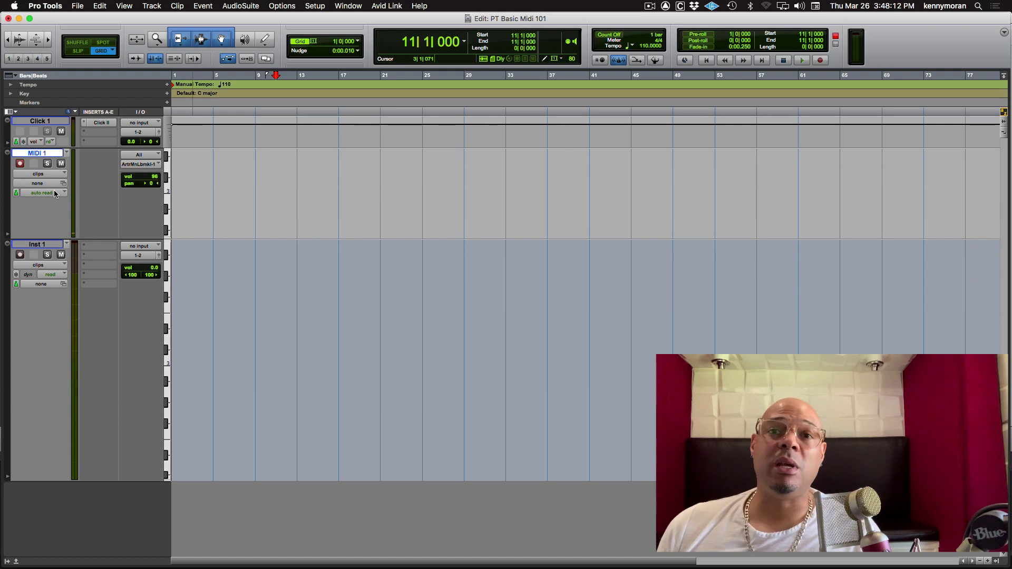
Insert the Battery 4-AAX (stereo) multichannel instrument plug-in in the first insert slot of the Inst 1 track
click(37, 244)
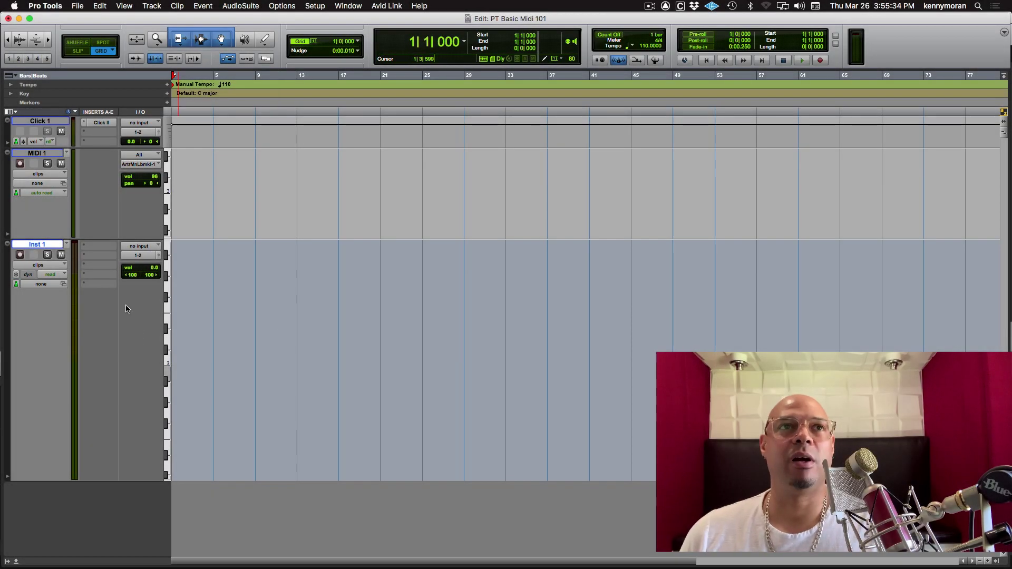
click(85, 246)
mouse_move(106, 246)
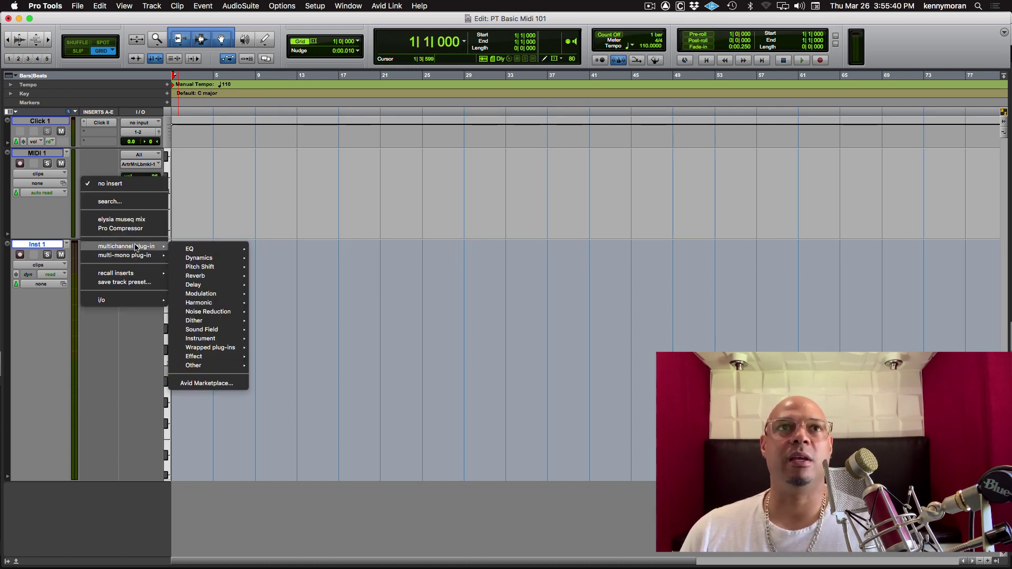
mouse_move(221, 346)
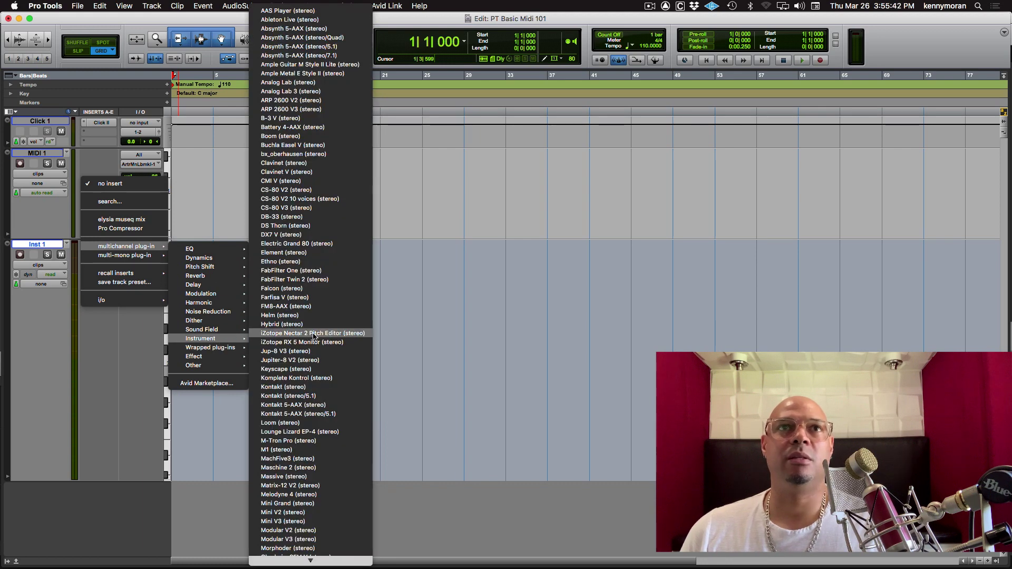
click(290, 127)
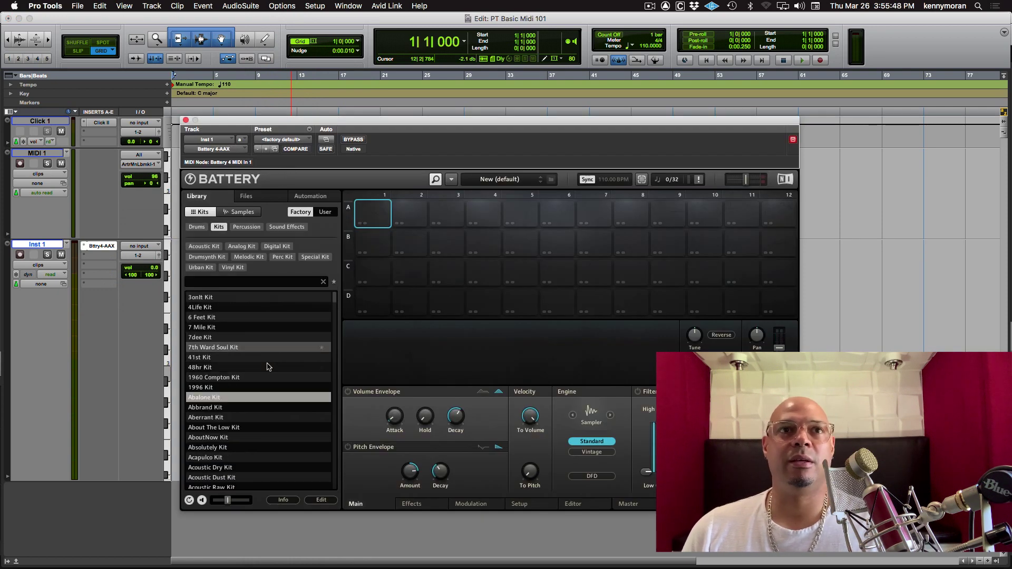
Load the Abalone Kit from the Battery factory kit library
double_click(209, 398)
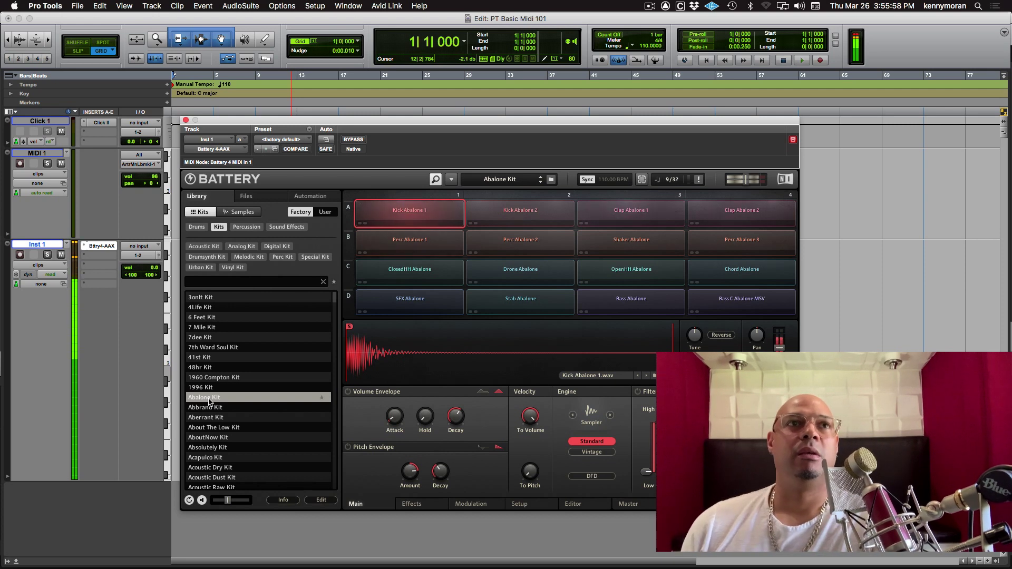
click(80, 249)
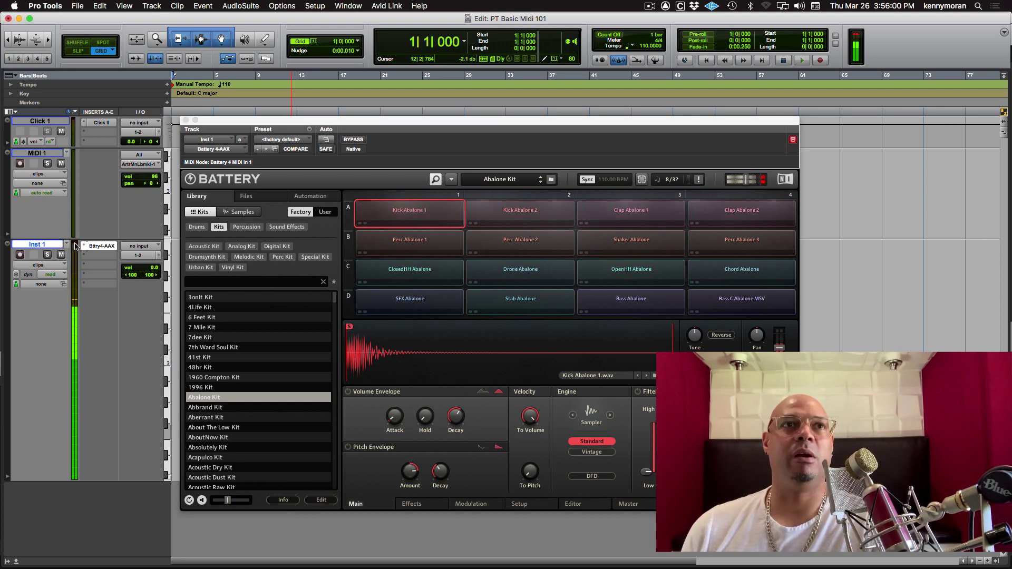
Route the MIDI 1 track's output to Inst 1 - Battery 4 MIDI In 1, channel-1, and record-enable MIDI 1
click(37, 153)
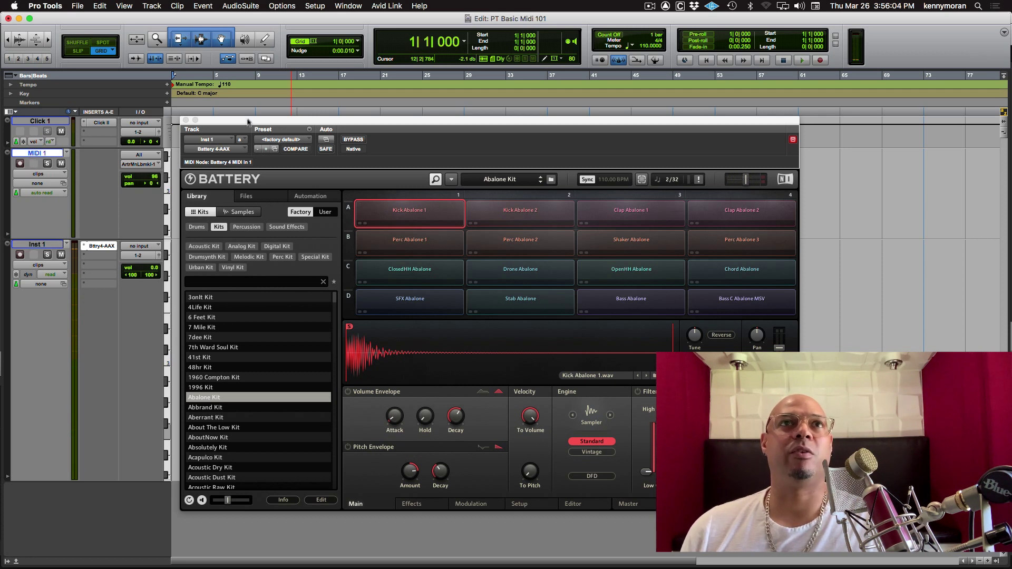
drag(248, 122, 429, 115)
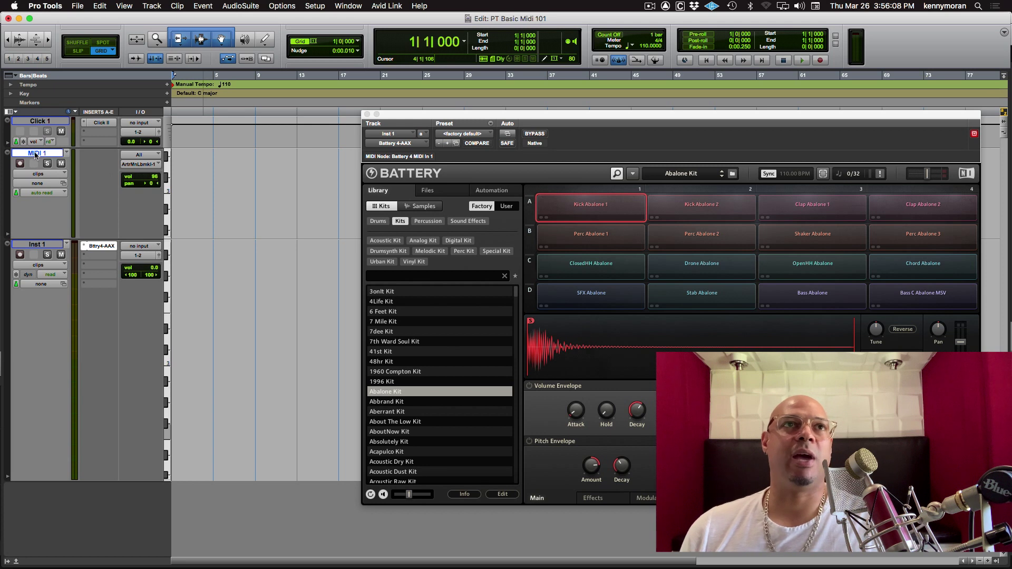
click(137, 165)
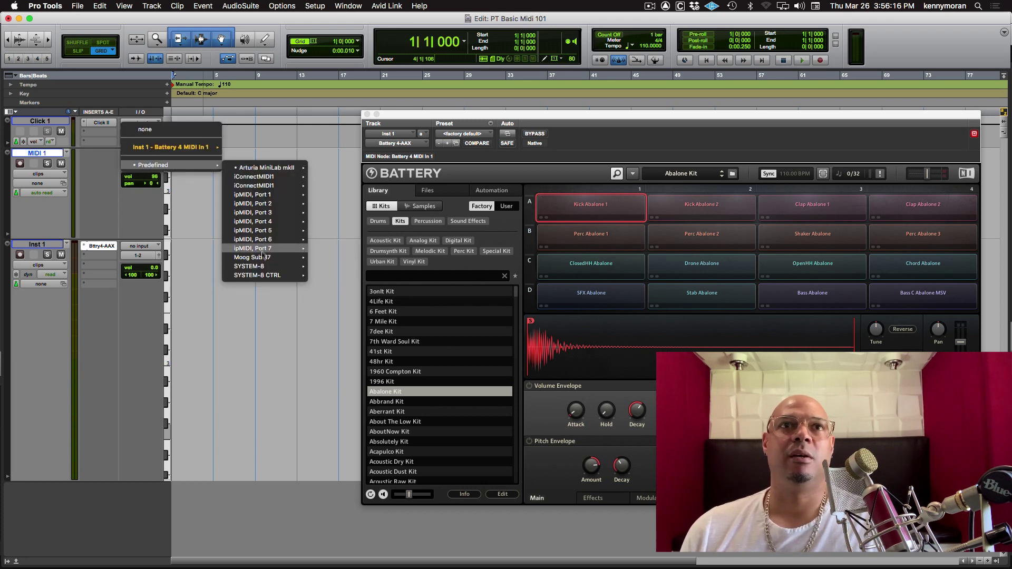
mouse_move(268, 259)
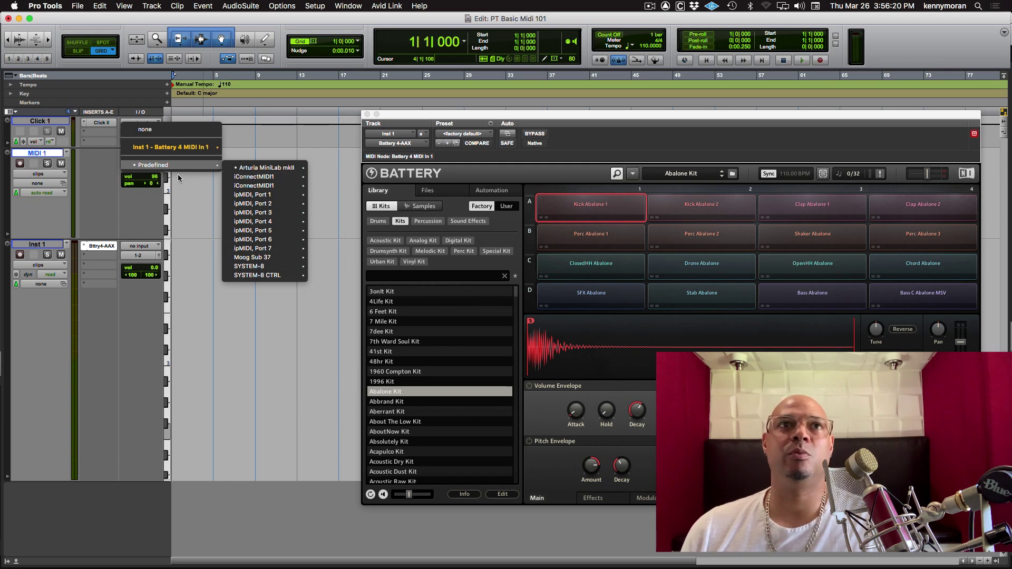
mouse_move(189, 148)
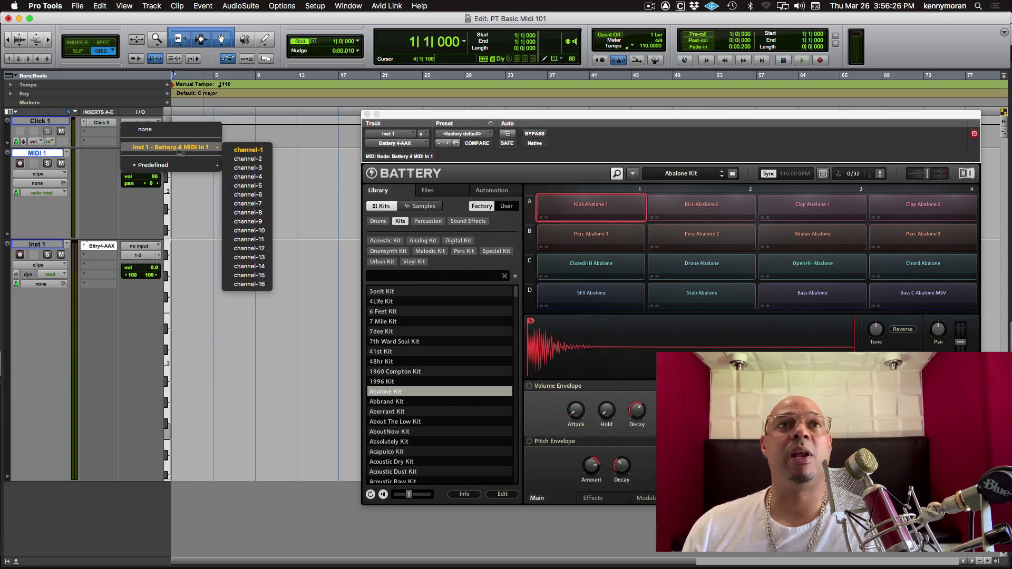
click(246, 150)
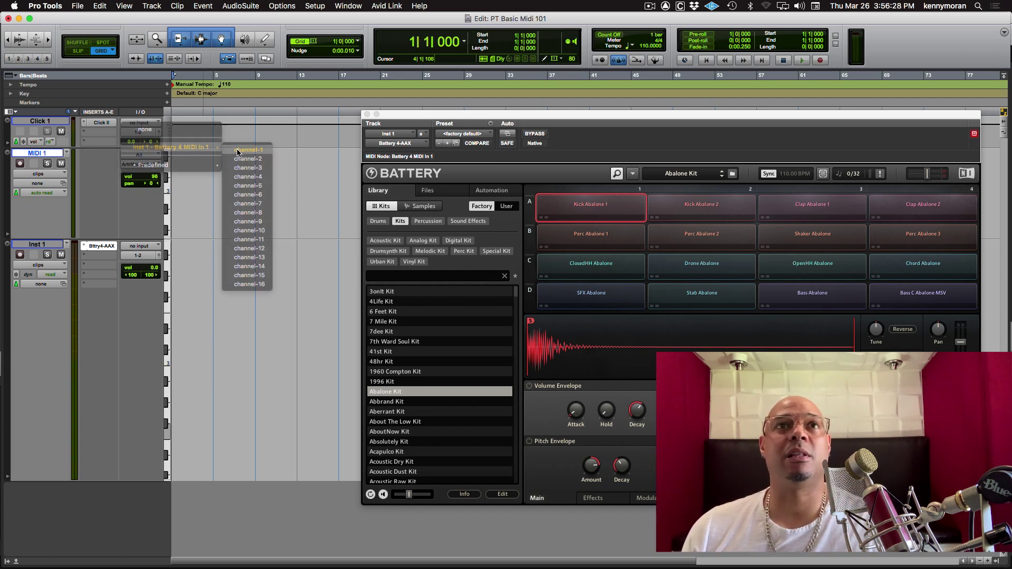
click(19, 164)
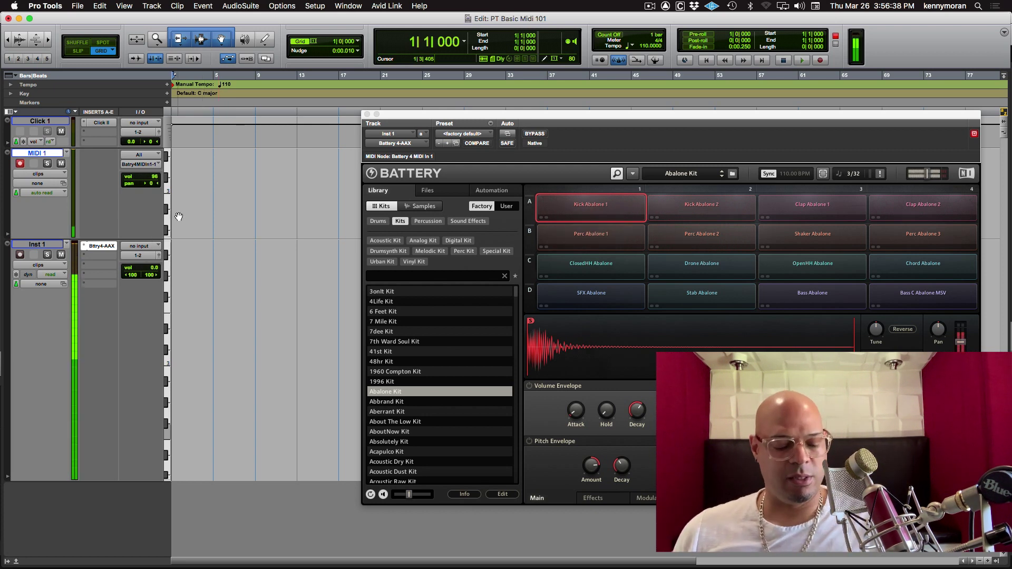
Make three short test recordings on the MIDI 1 track from bar 1, stopping the transport after each one
key(super+space)
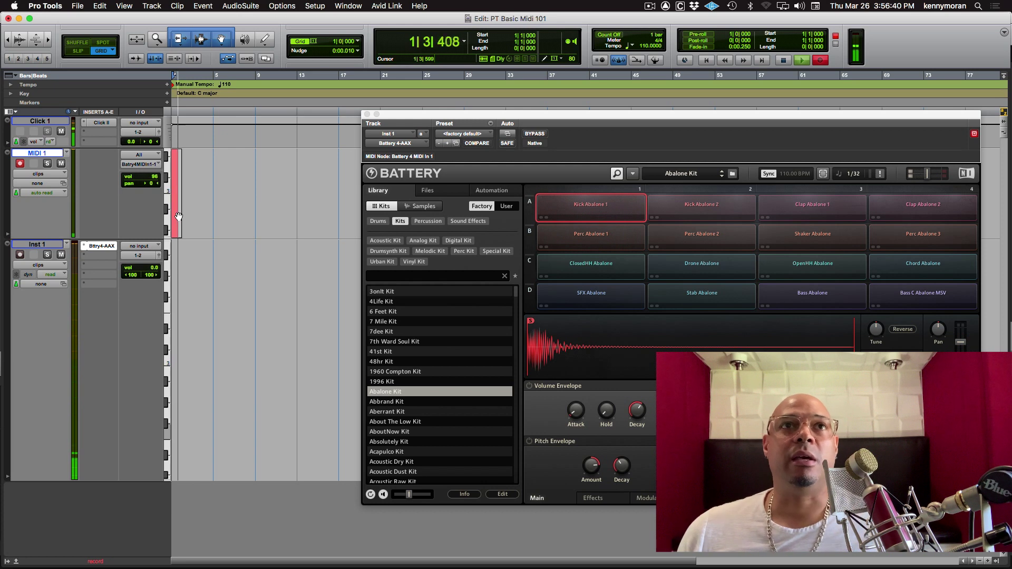
key(space)
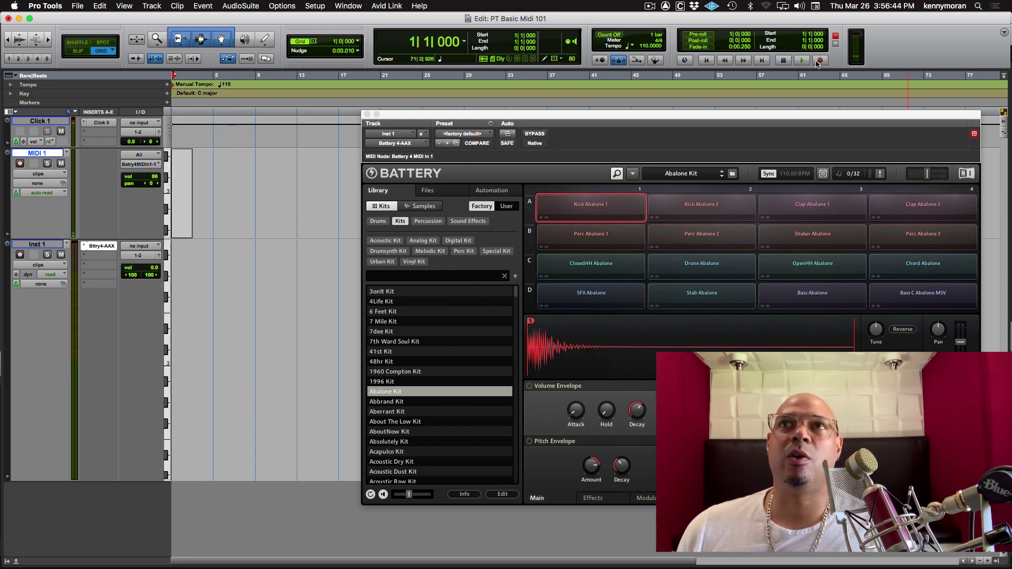
key(super+space)
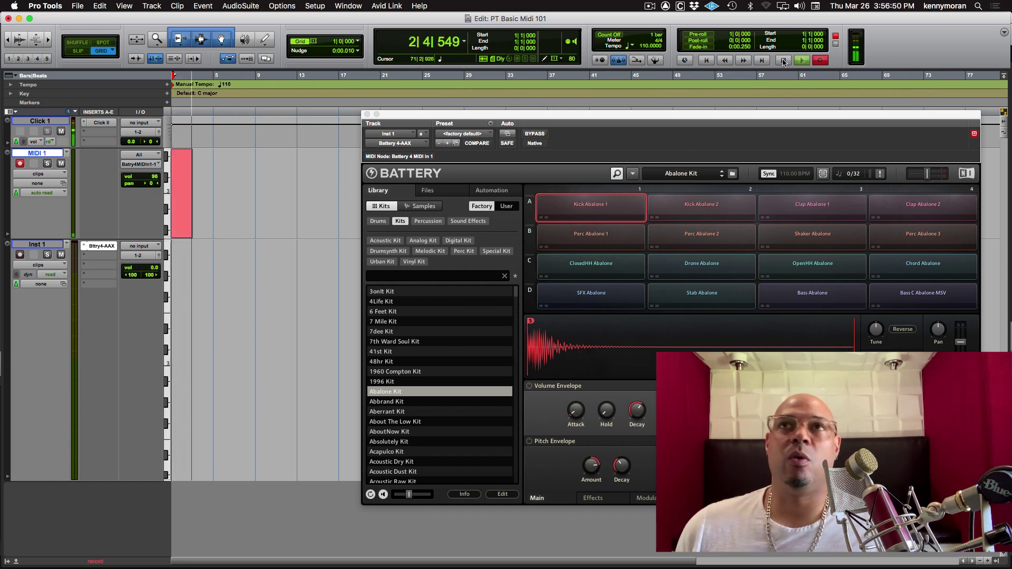
click(783, 61)
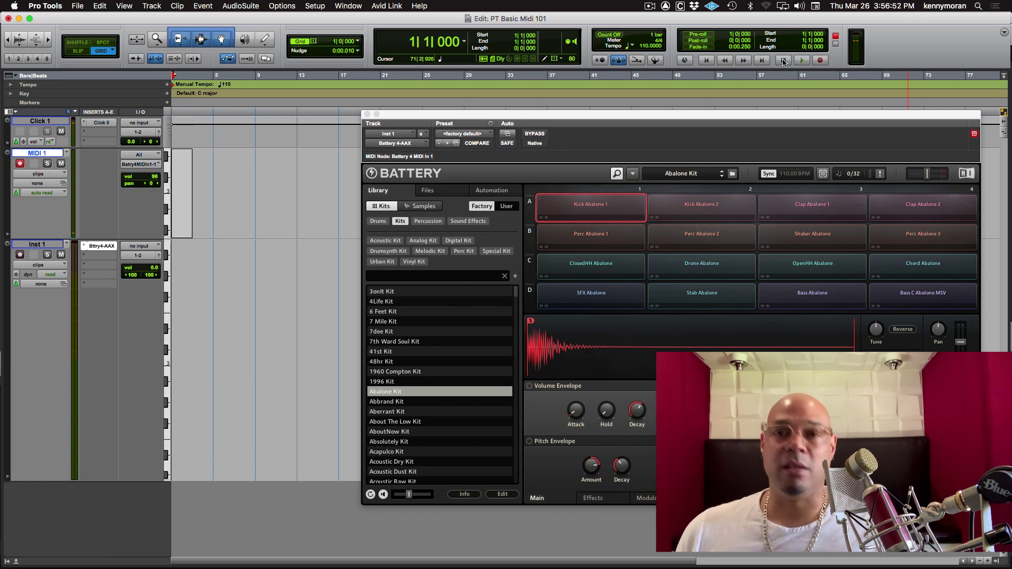
key(super+space)
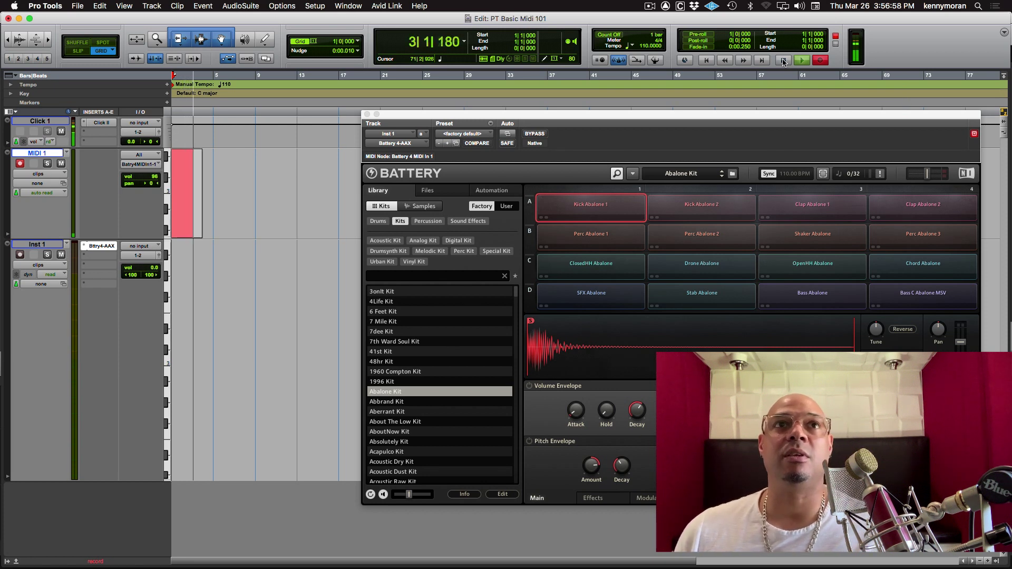
click(783, 61)
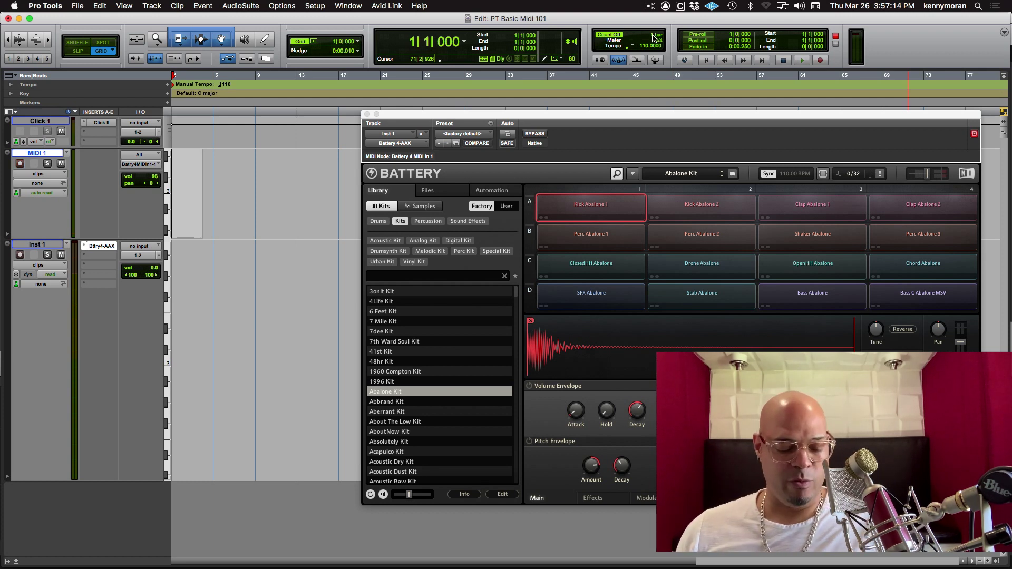
Record a drum pattern about five bars long on the MIDI 1 track, starting at bar 1
key(shift+r)
key(super+space)
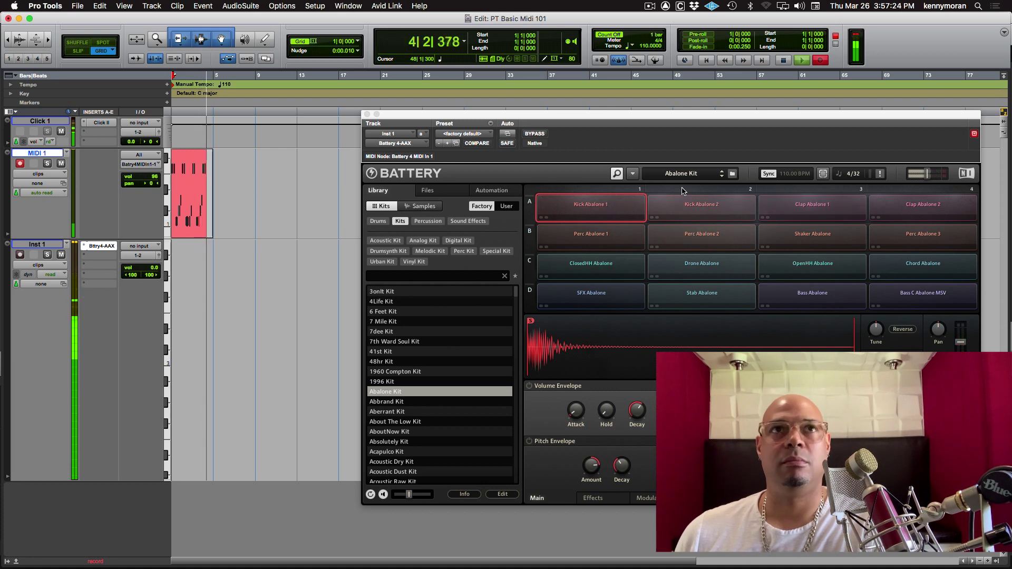
key(space)
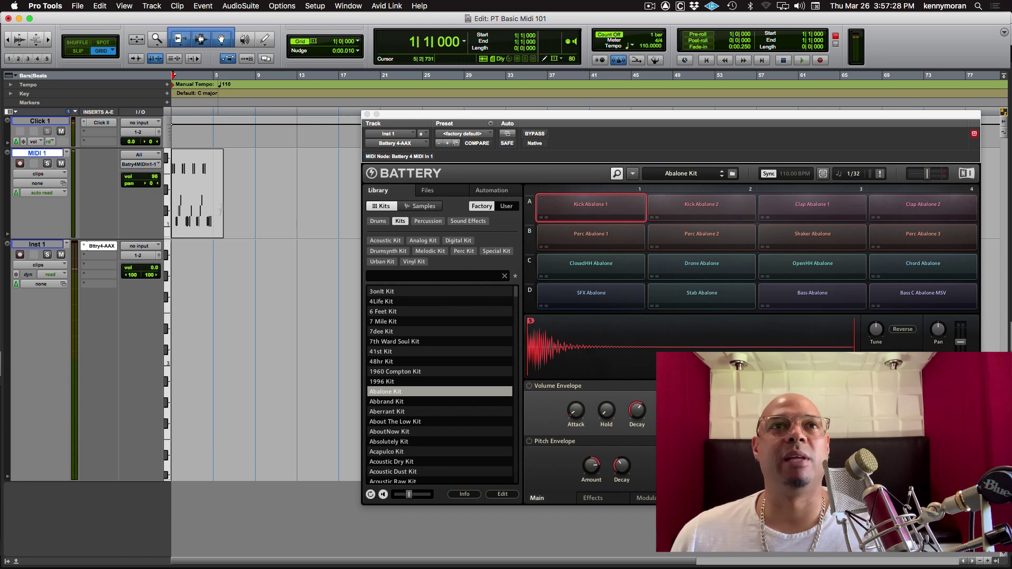
Select the recorded MIDI 1 clip and play it back from the beginning
click(218, 194)
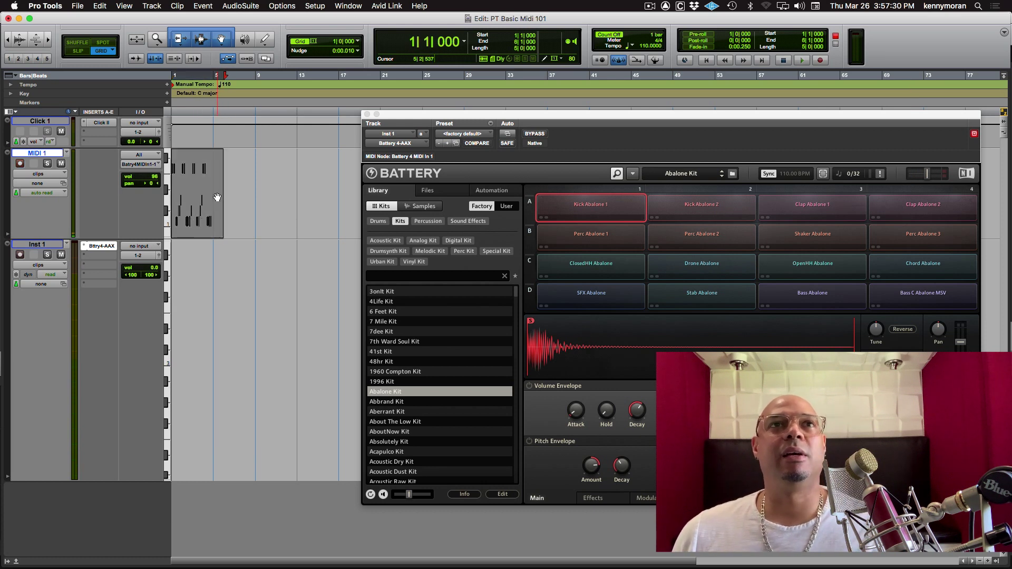
key(space)
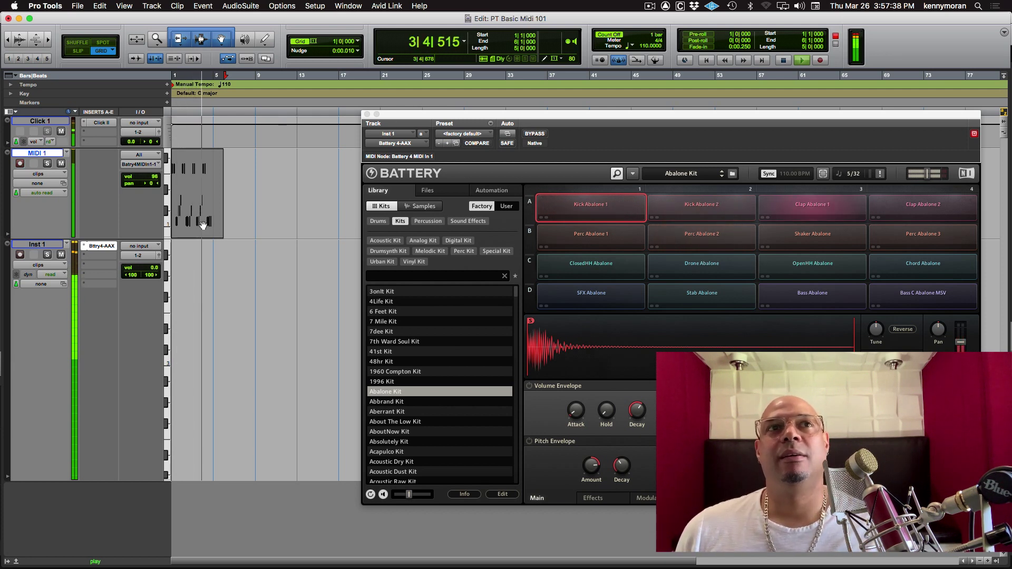
key(space)
Rename the MIDI 1 track as drums
double_click(37, 153)
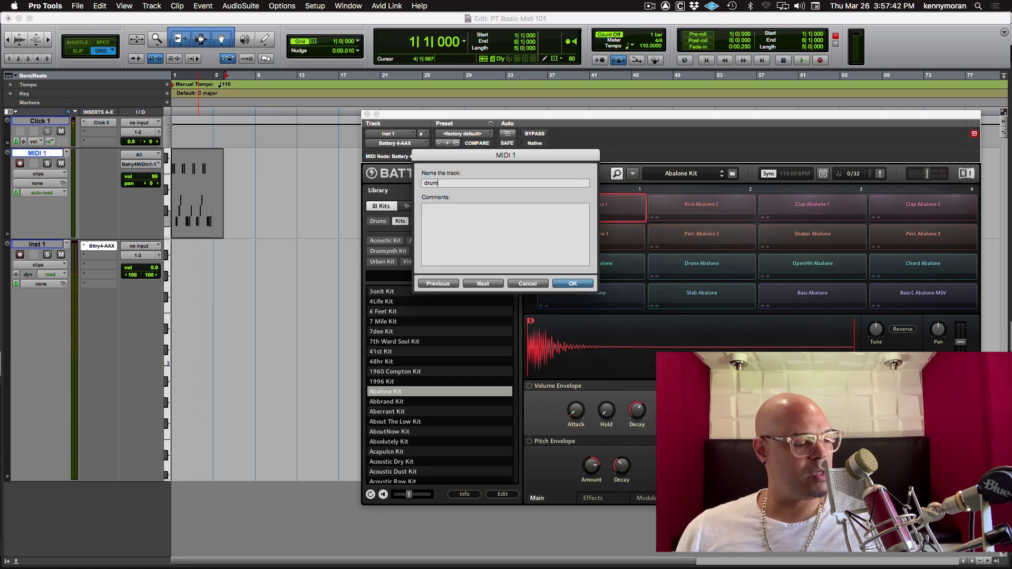
text(drums)
key(Return)
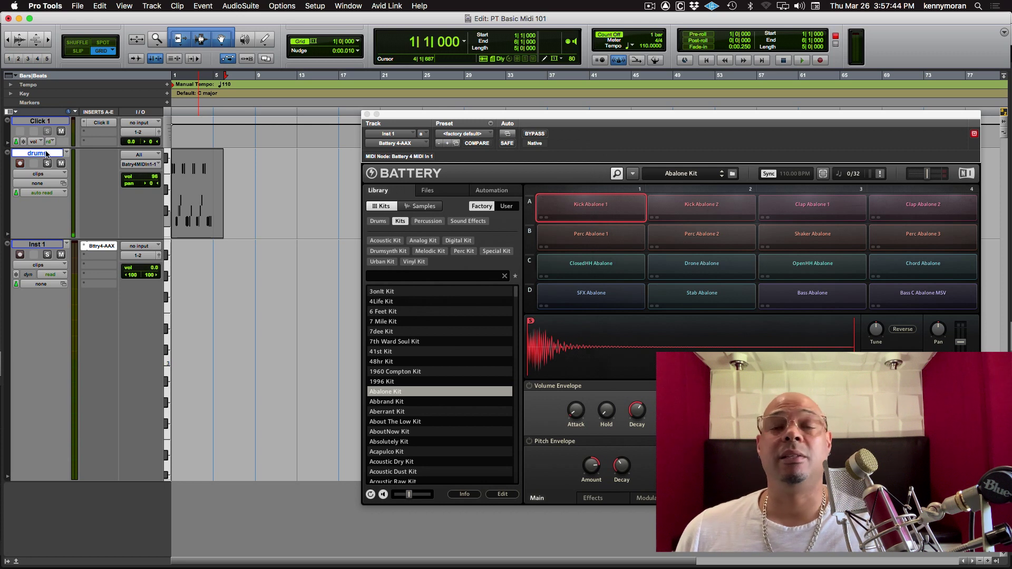
Rename the Inst 1 track as battery and close the Battery 4 plug-in window
double_click(42, 244)
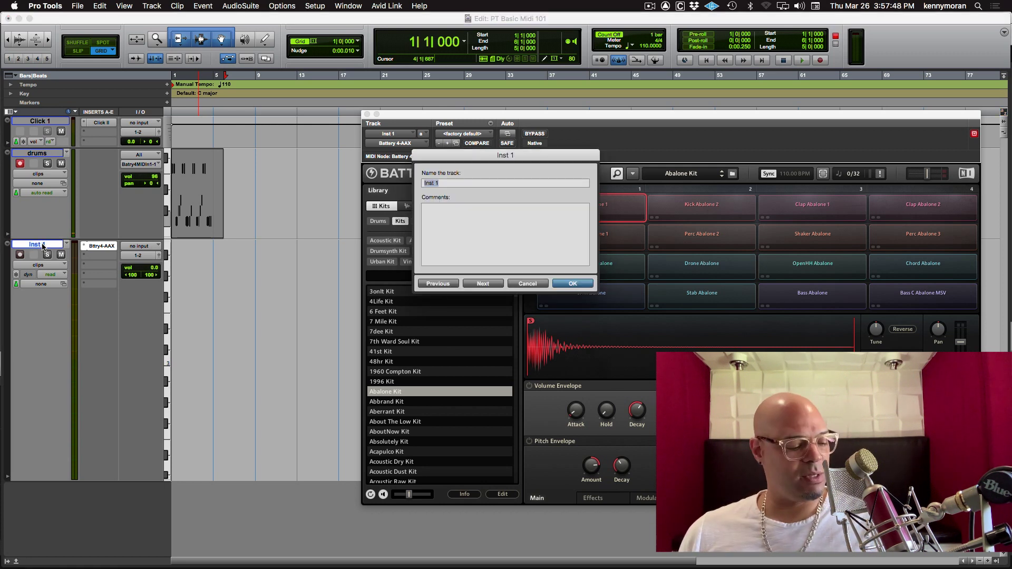
text(battery)
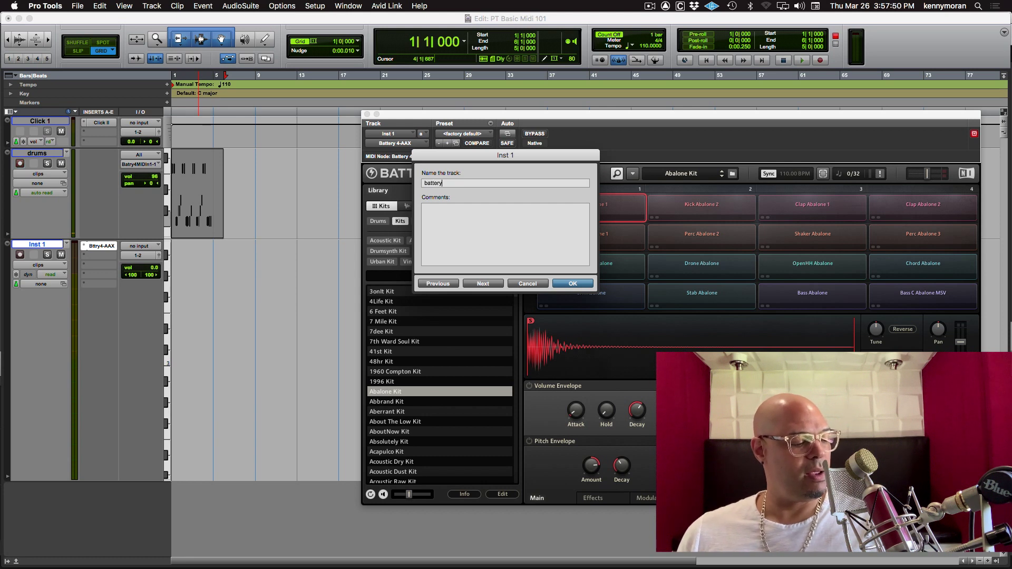
key(Return)
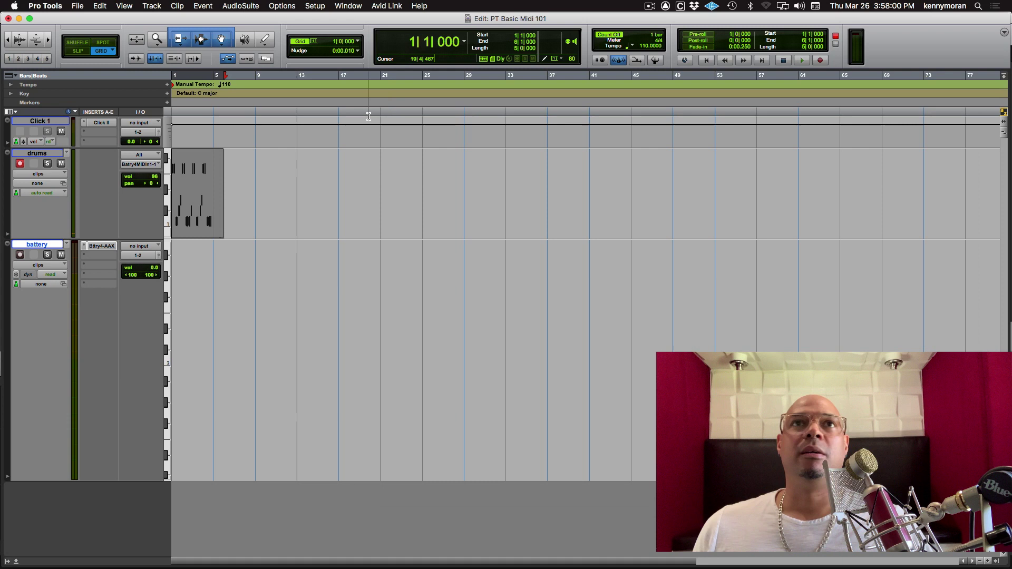
click(368, 114)
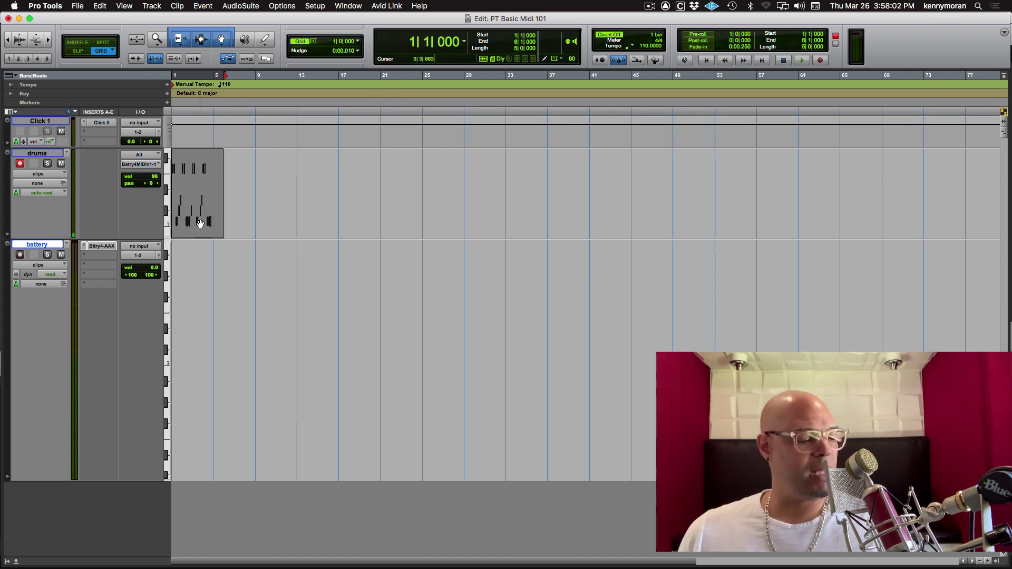
Trim the end of the drums clip back to bar 5 and play the clip from the start
key(t)
key(t)
key(t)
key(t)
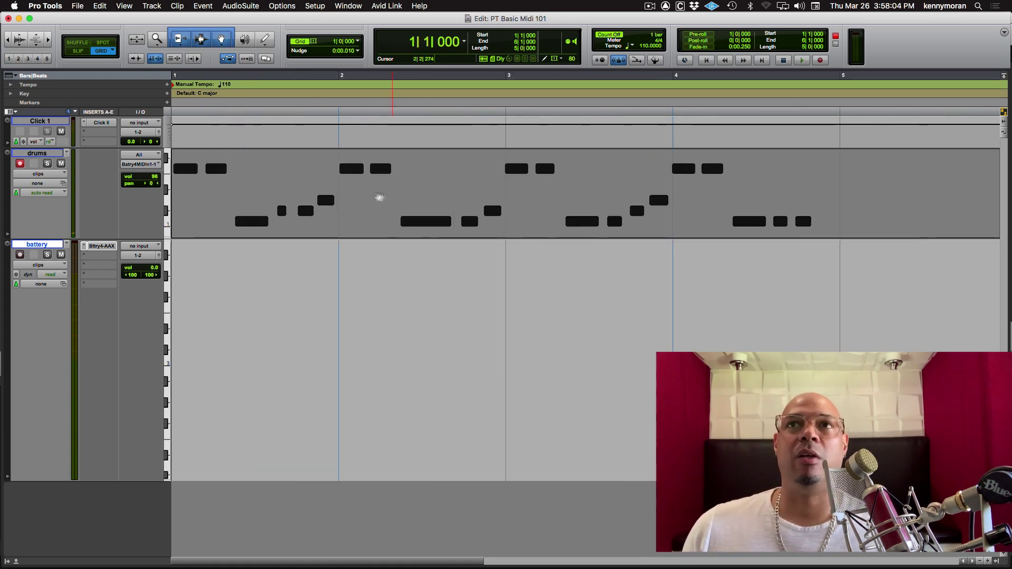
key(r)
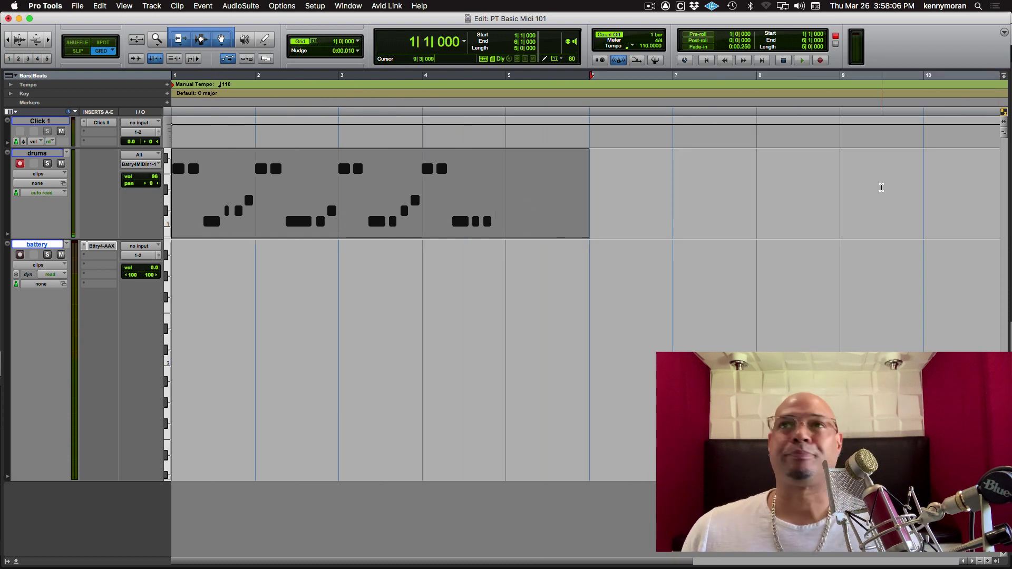
drag(585, 191, 527, 194)
key(t)
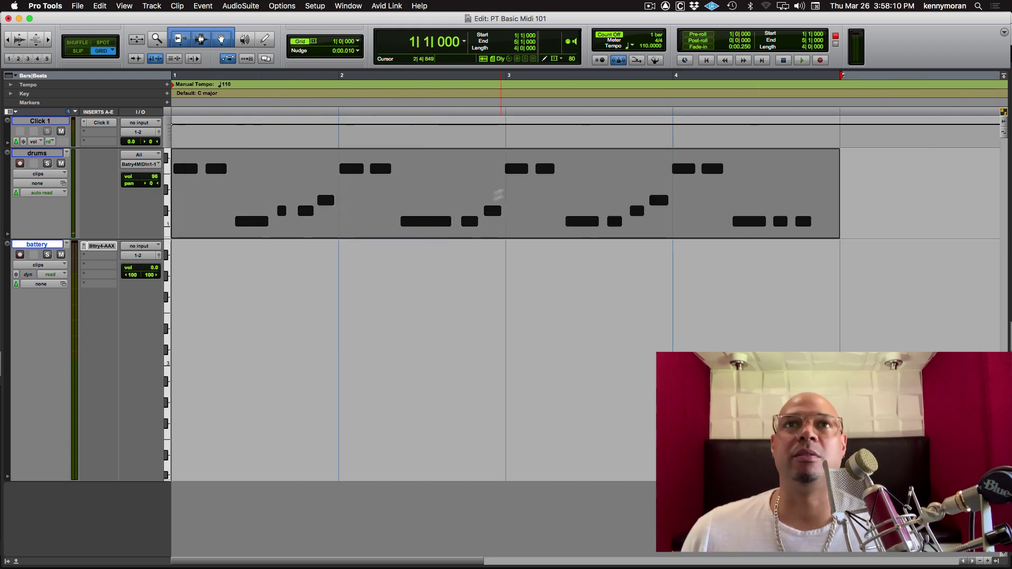
key(space)
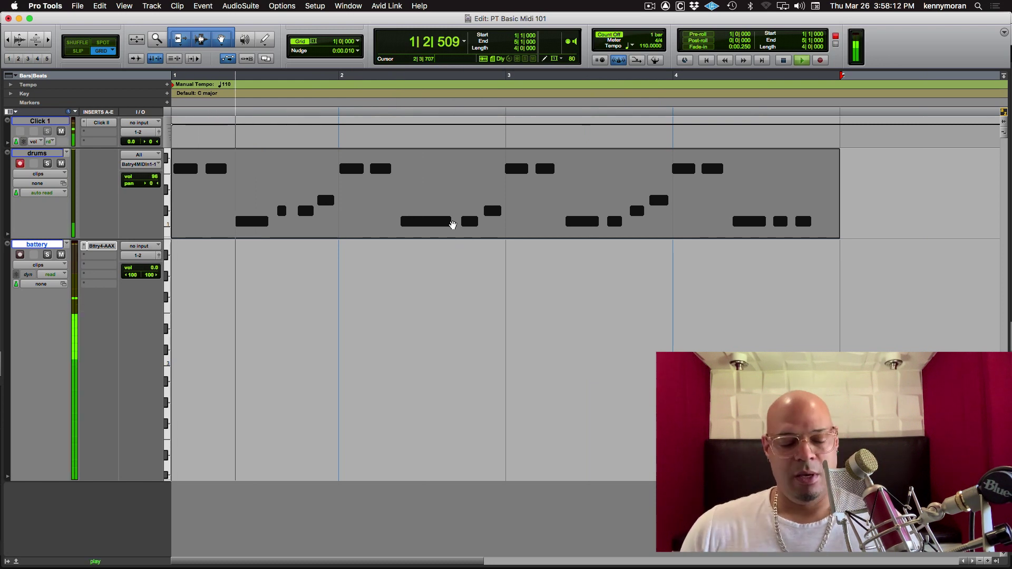